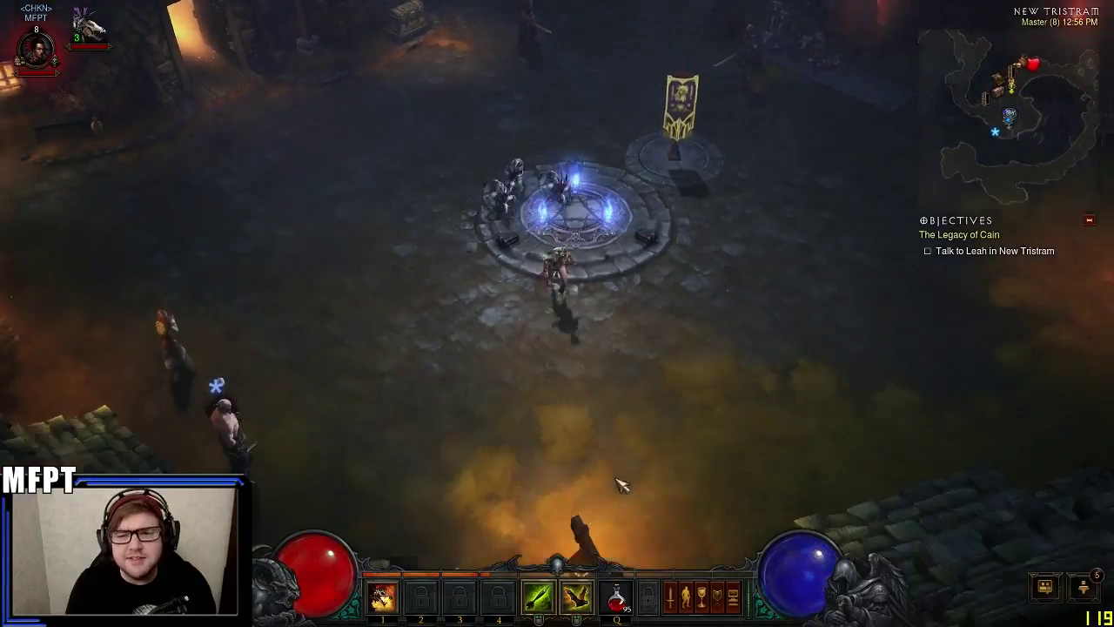
left_click(688, 231)
left_click(346, 231)
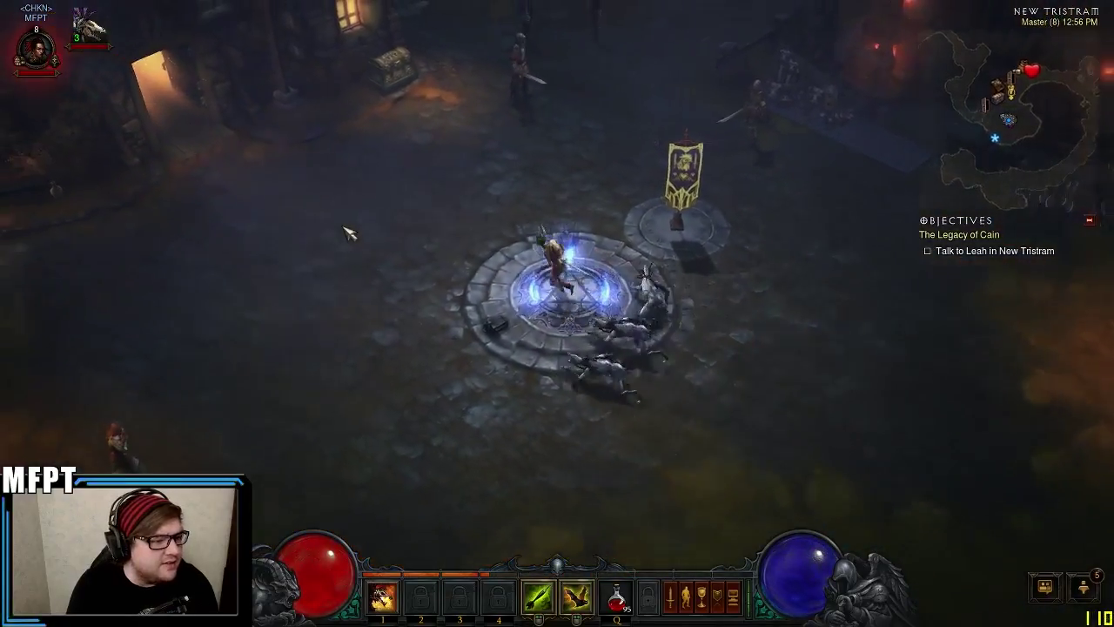
left_click(657, 251)
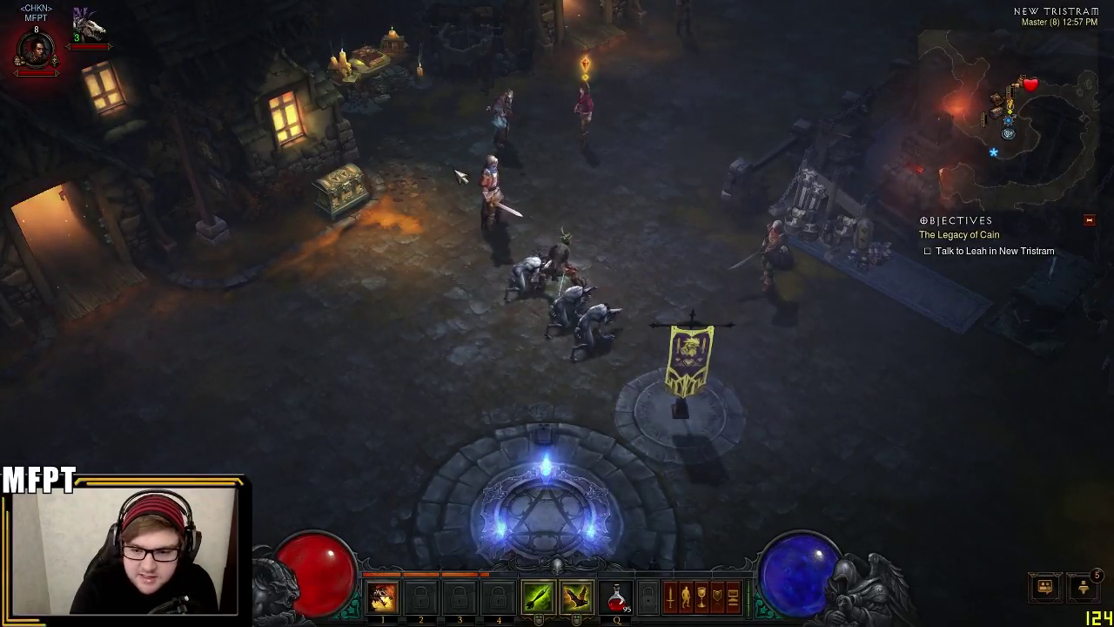
- Switch to Adobe Premiere Pro, maximize its window and save the South Park project
key("alt+Tab")
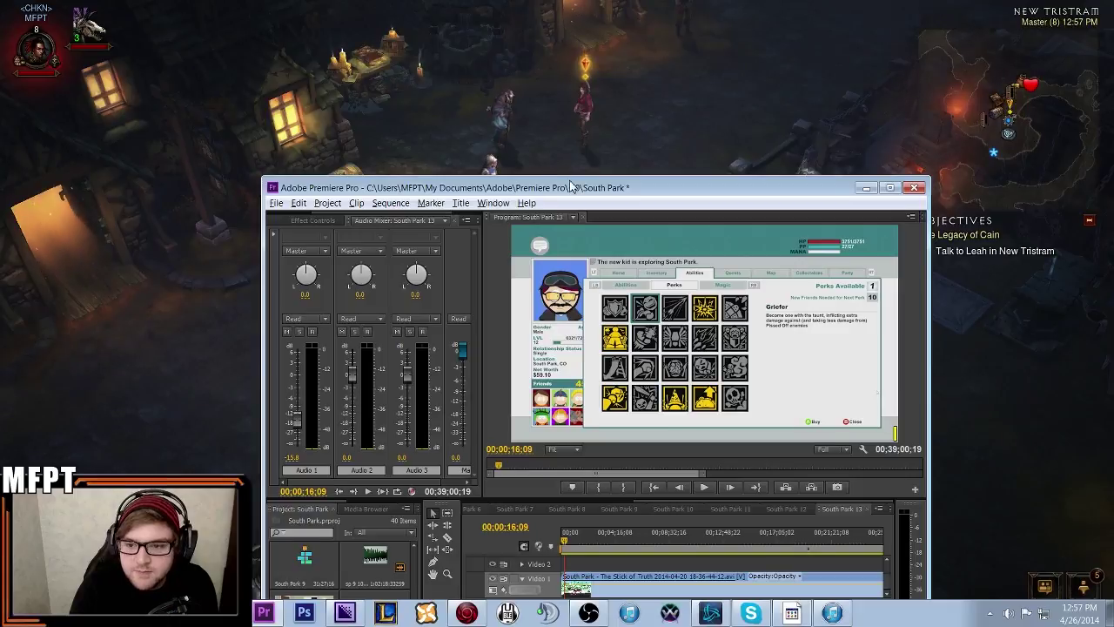
left_click_drag(570, 186, 508, 0)
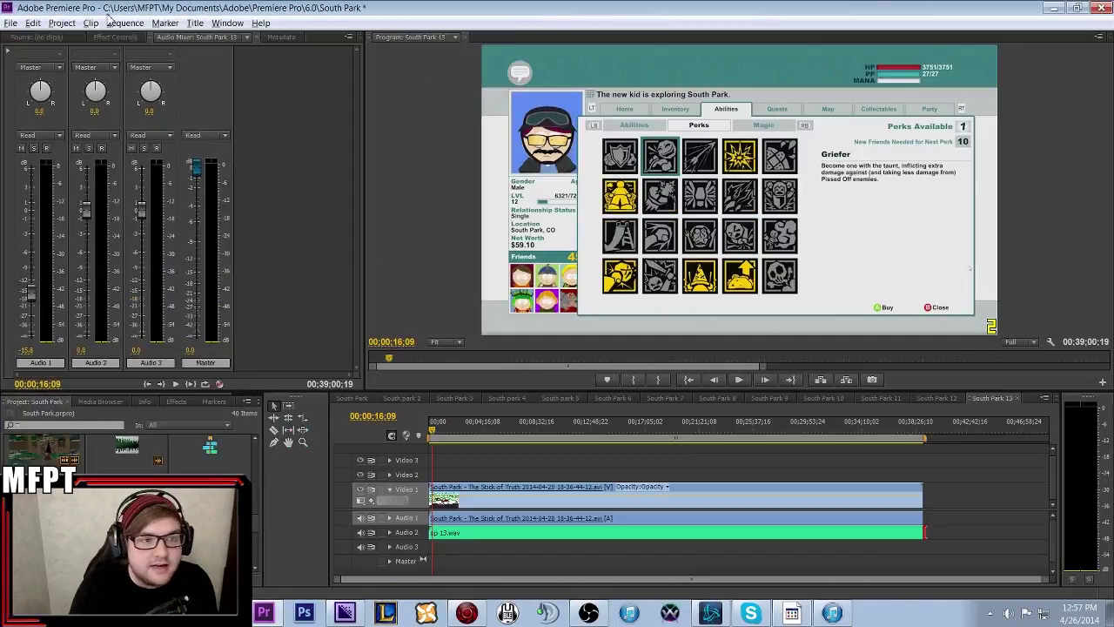
left_click(11, 22)
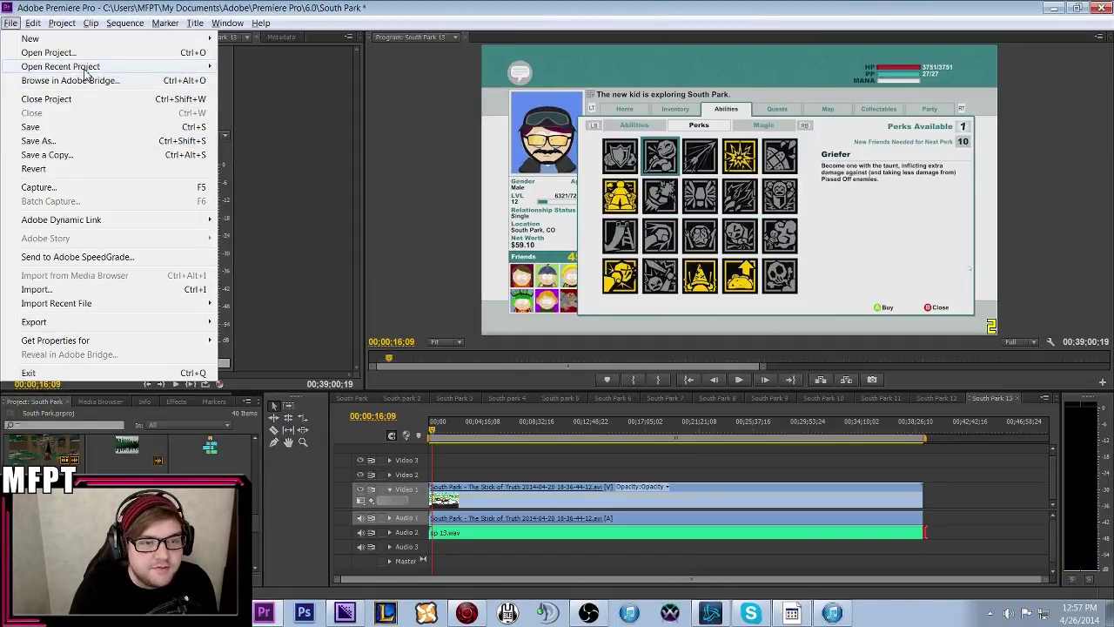
mouse_move(86, 73)
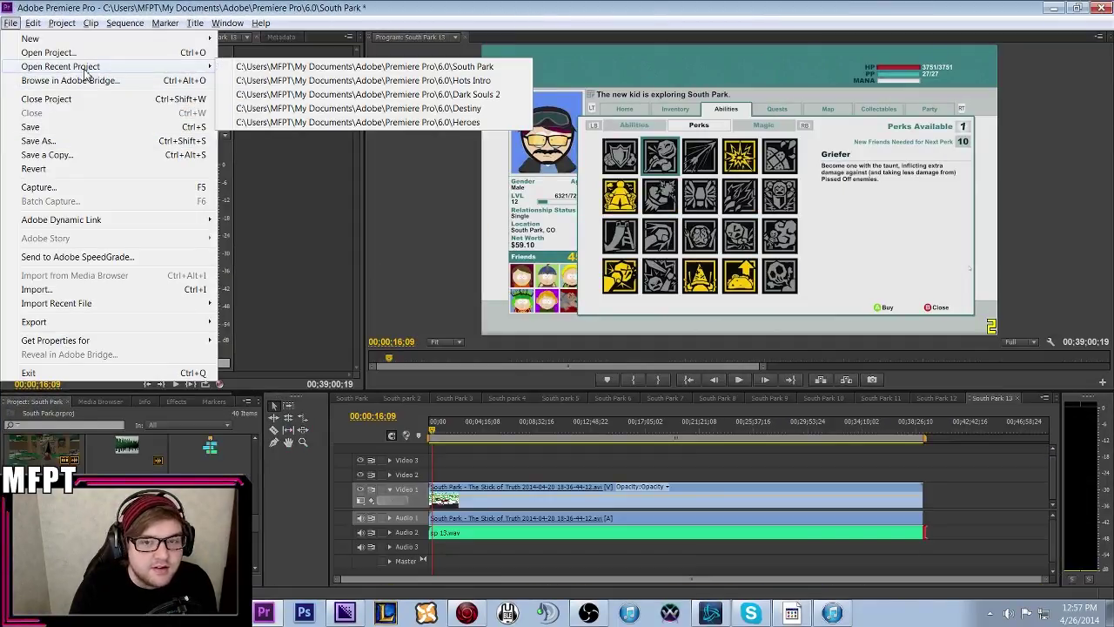
left_click(636, 426)
key("ctrl+s")
- Open the recent Hots Intro project
left_click(12, 23)
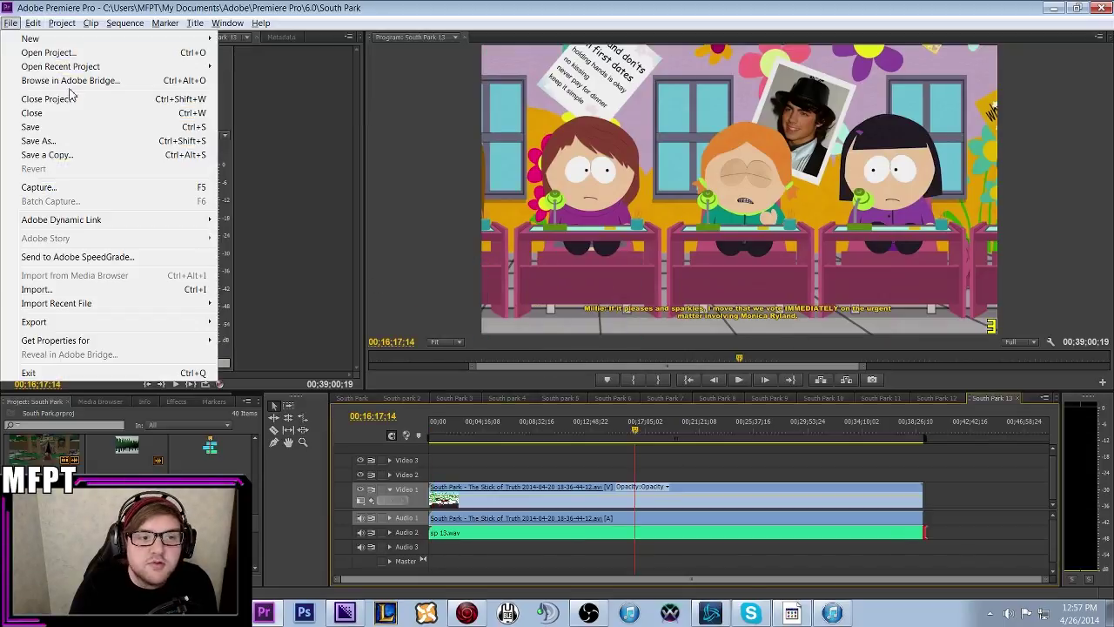
mouse_move(96, 73)
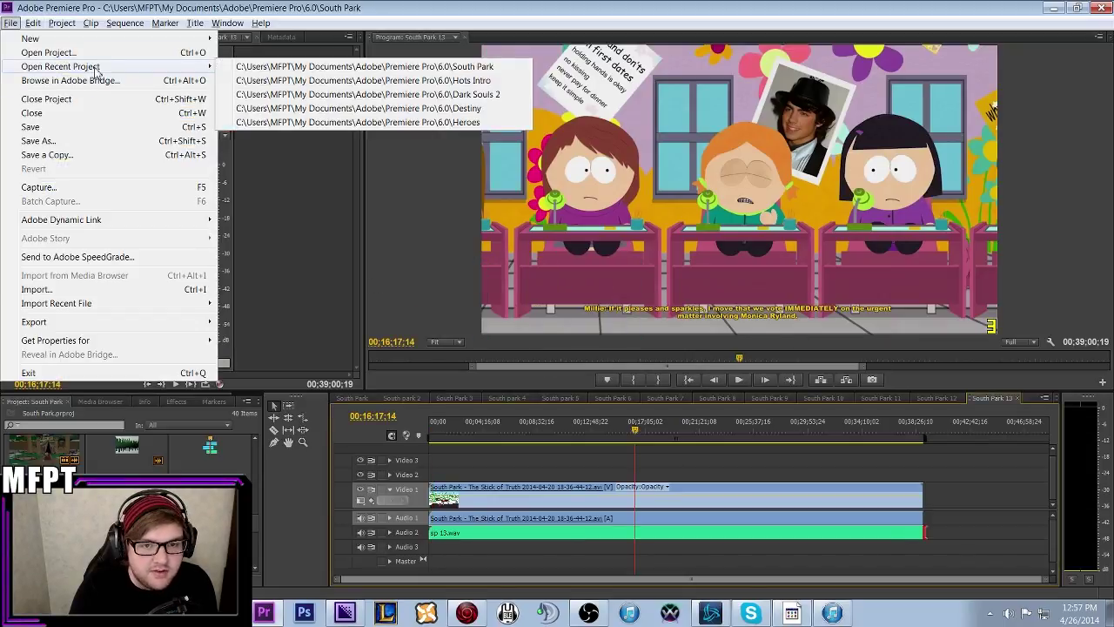
left_click(366, 80)
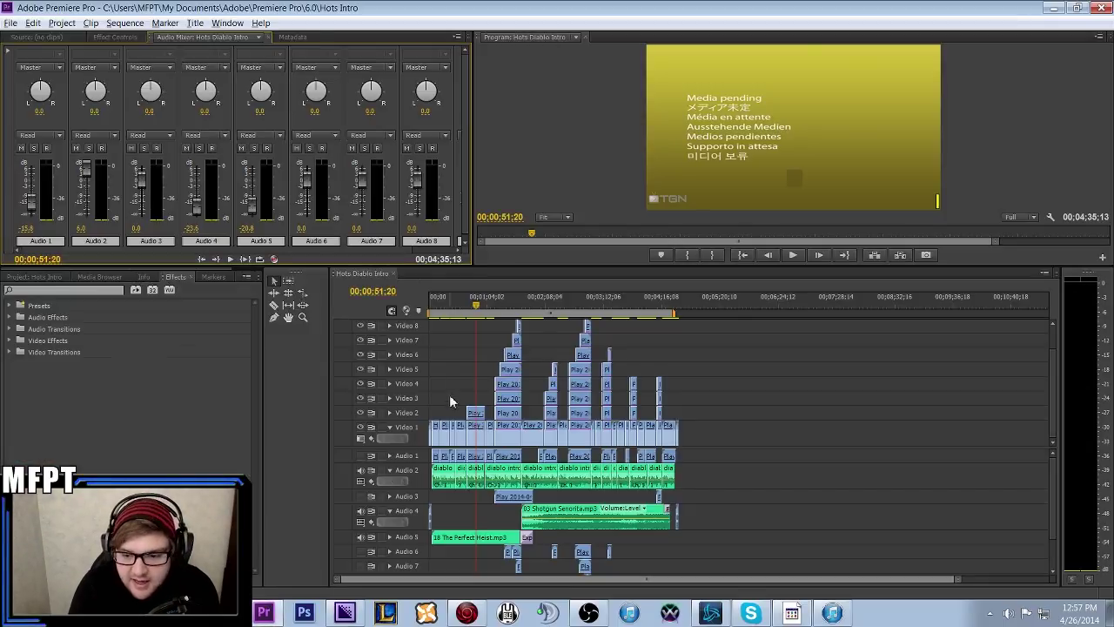
- Play back the Hots Diablo Intro sequence from 00;00;22;26 with the program monitor enlarged
left_click(342, 574)
key("=")
key("=")
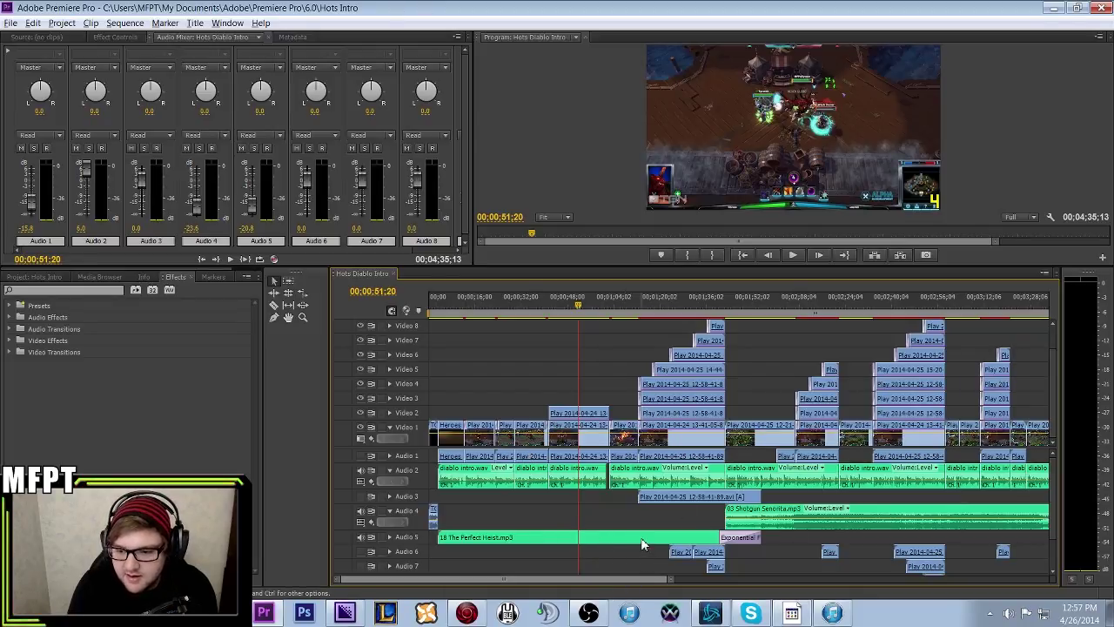
left_click(548, 306)
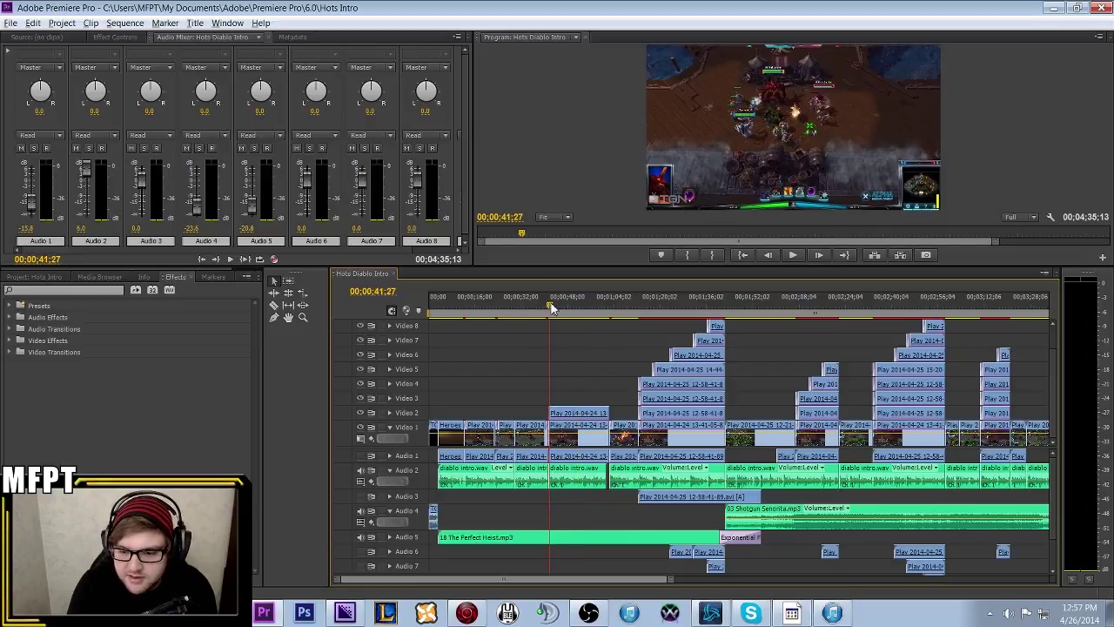
left_click_drag(548, 306, 496, 307)
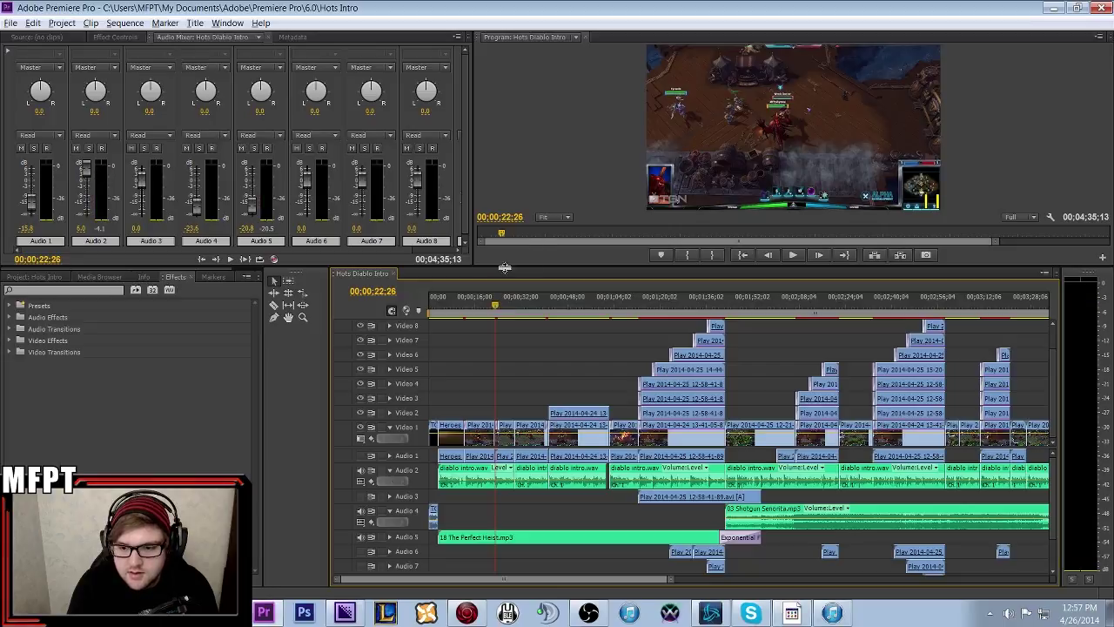
key("space")
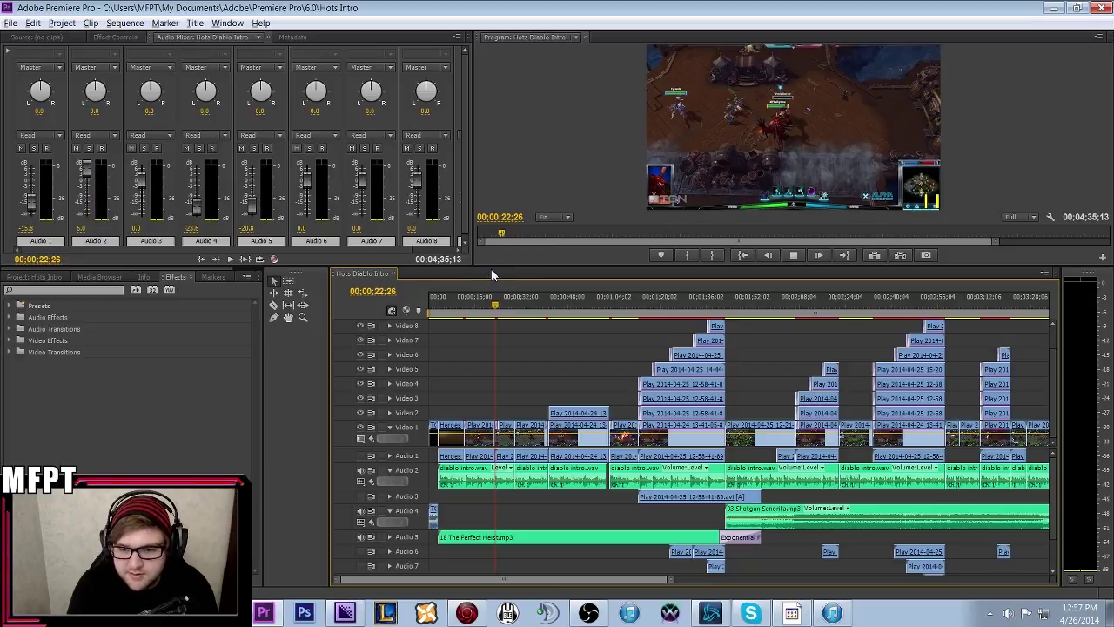
left_click_drag(492, 268, 453, 528)
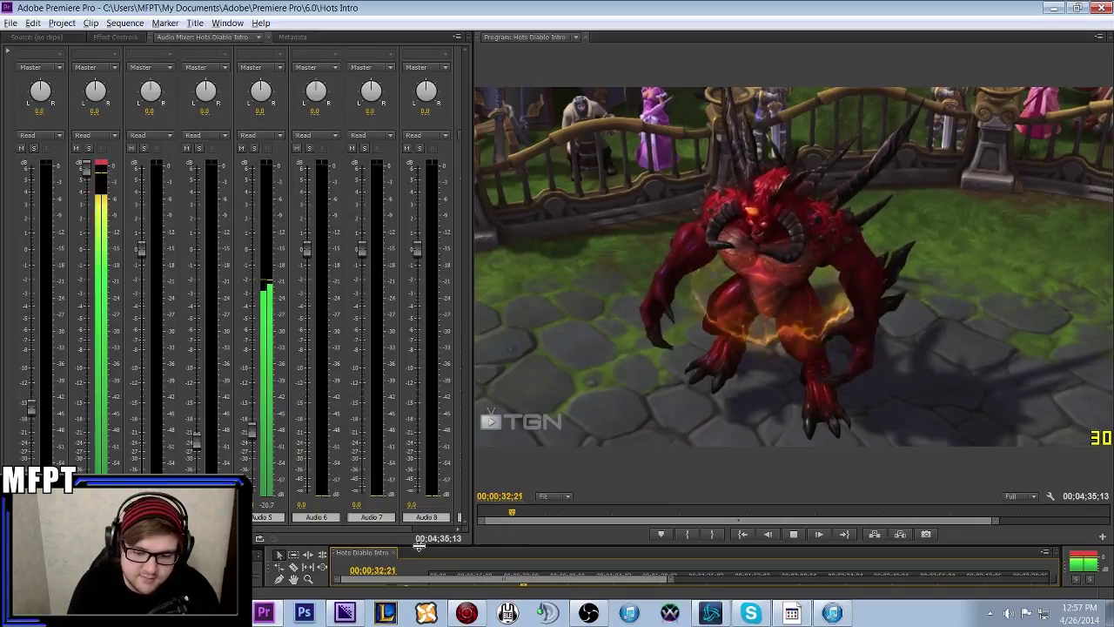
left_click_drag(418, 545, 420, 334)
key("space")
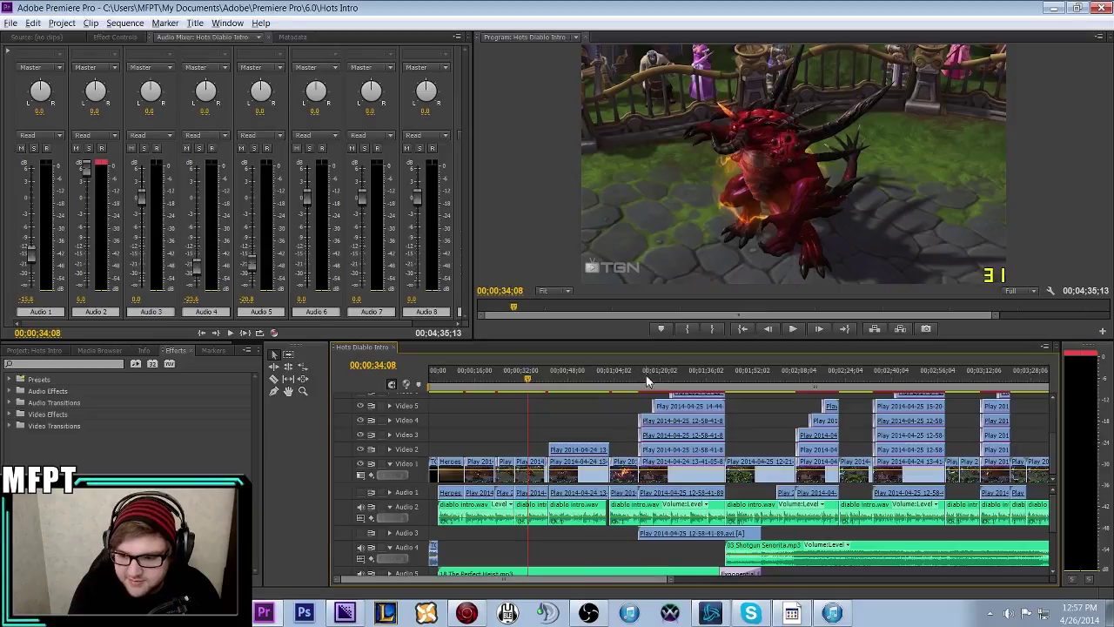
- Enlarge the timeline area, move the playhead to 00;01;40;16 and save the Hots Intro project
left_click_drag(619, 342, 644, 211)
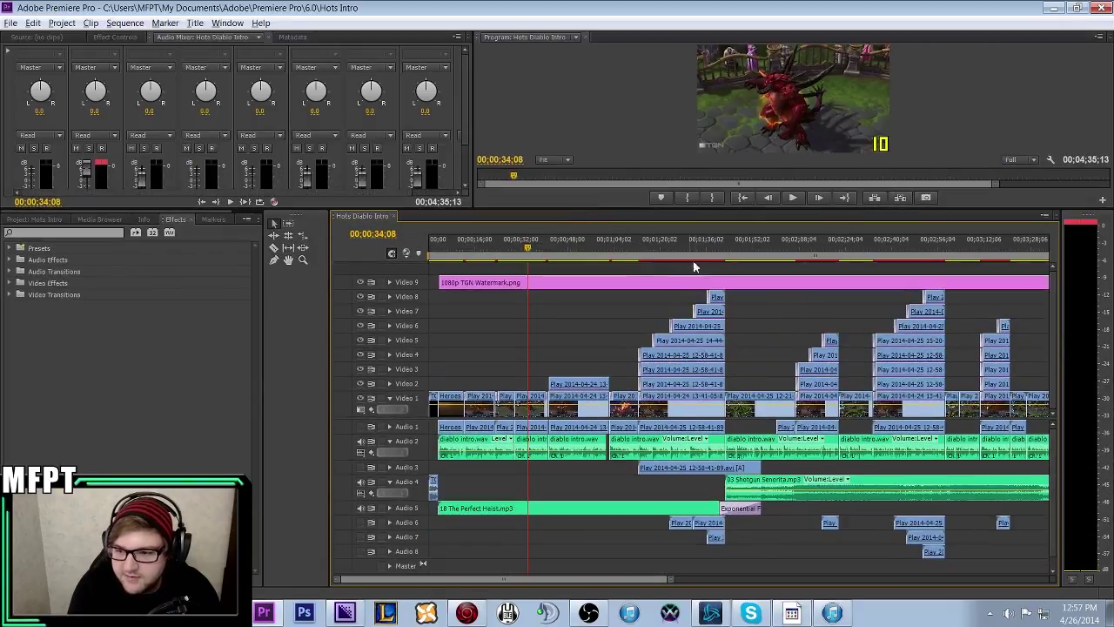
left_click(718, 250)
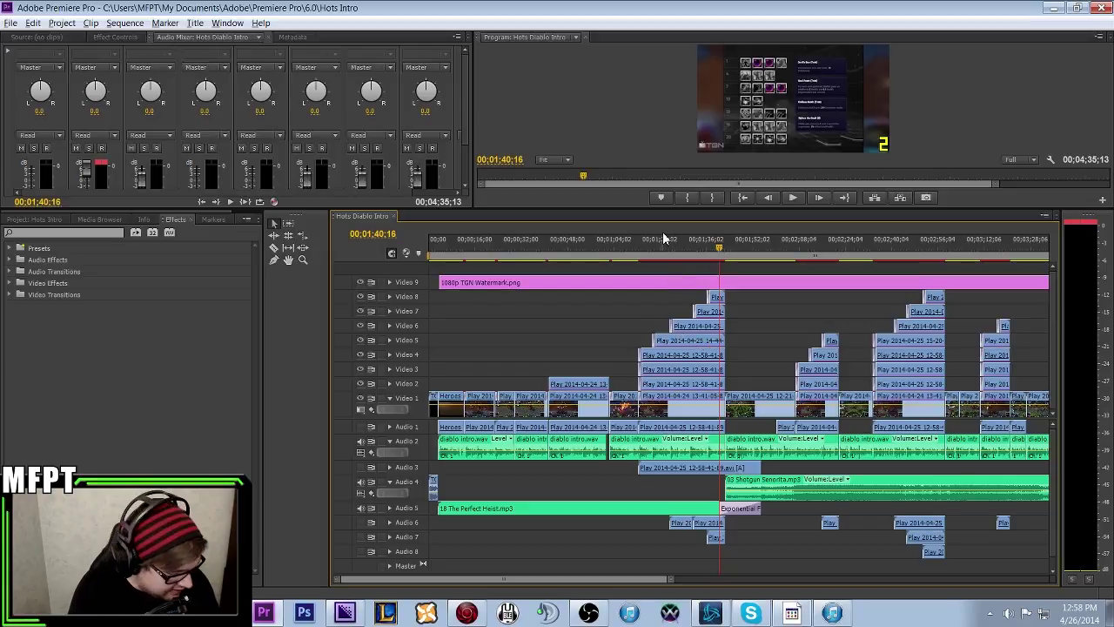
key("ctrl+s")
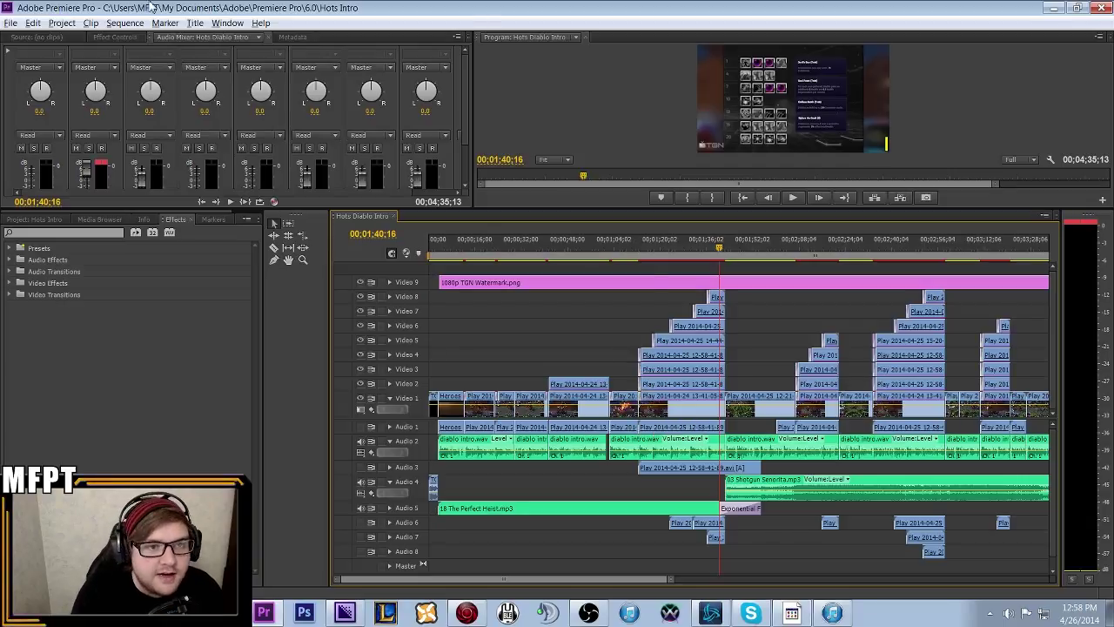
- Reopen the recent South Park project
left_click(12, 24)
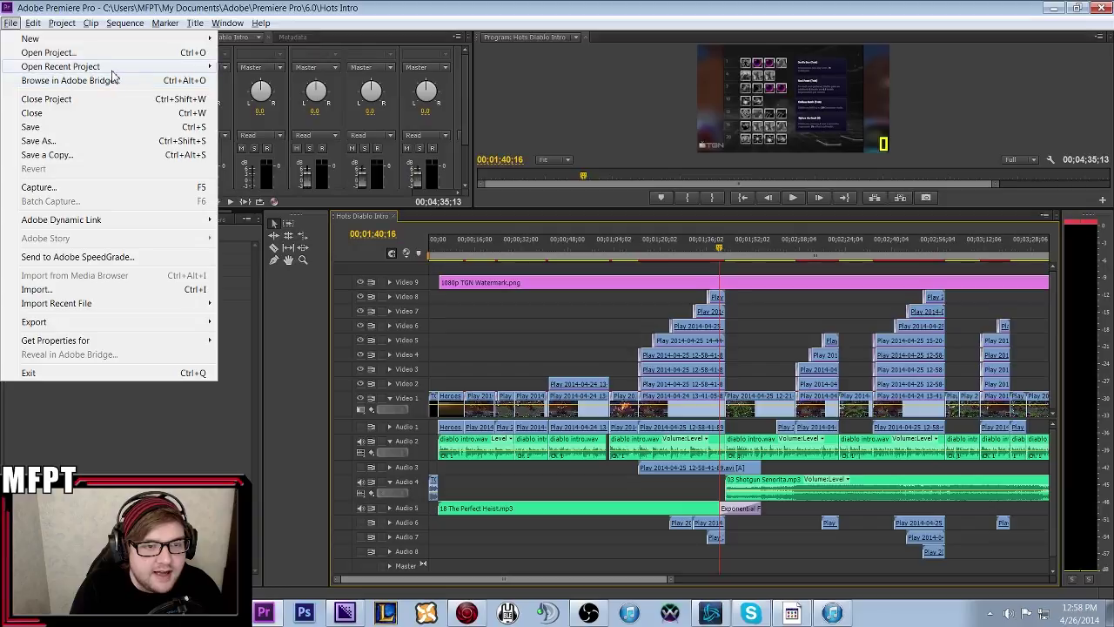
left_click(293, 87)
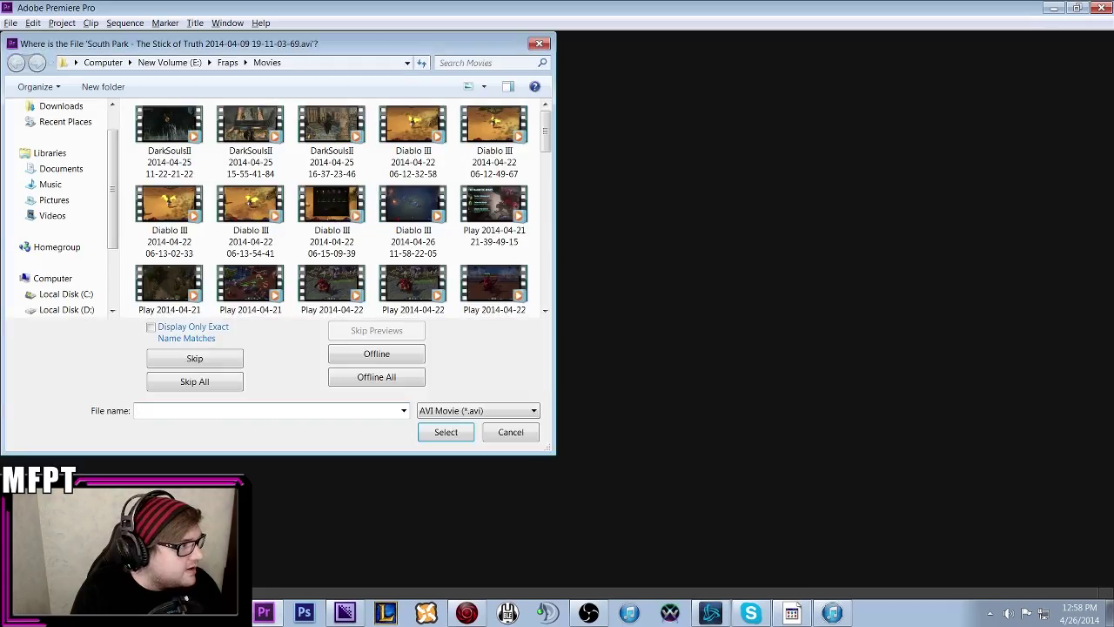
- Switch to the browser to check the upload of South Park 12 on YouTube, and return to Premiere Pro
key("alt+Tab")
left_click_drag(333, 157, 285, 94)
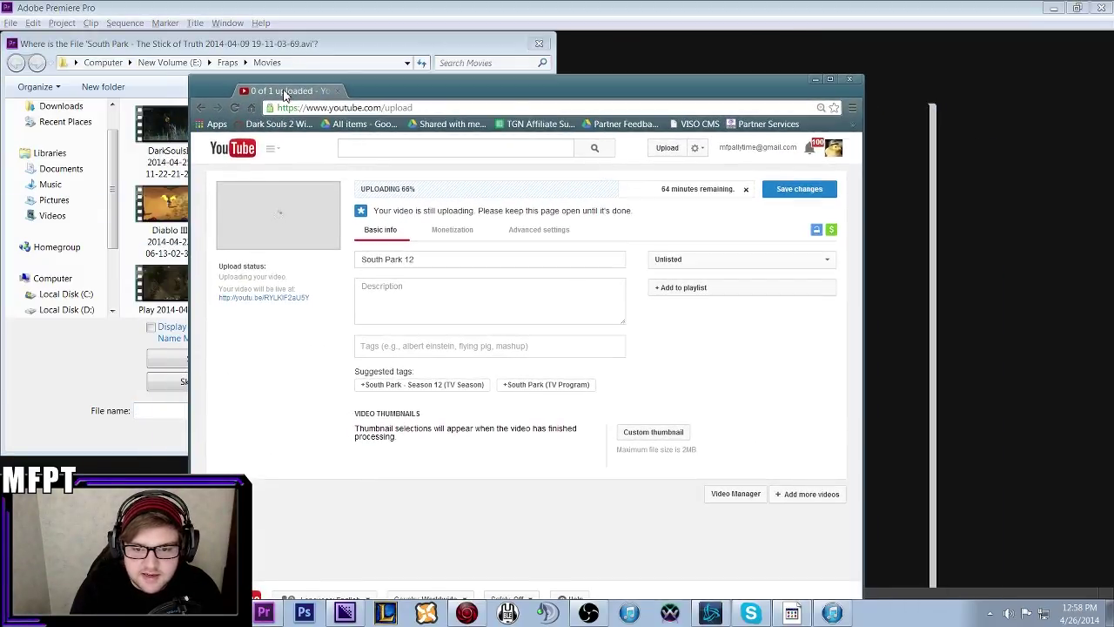
key("alt+Tab")
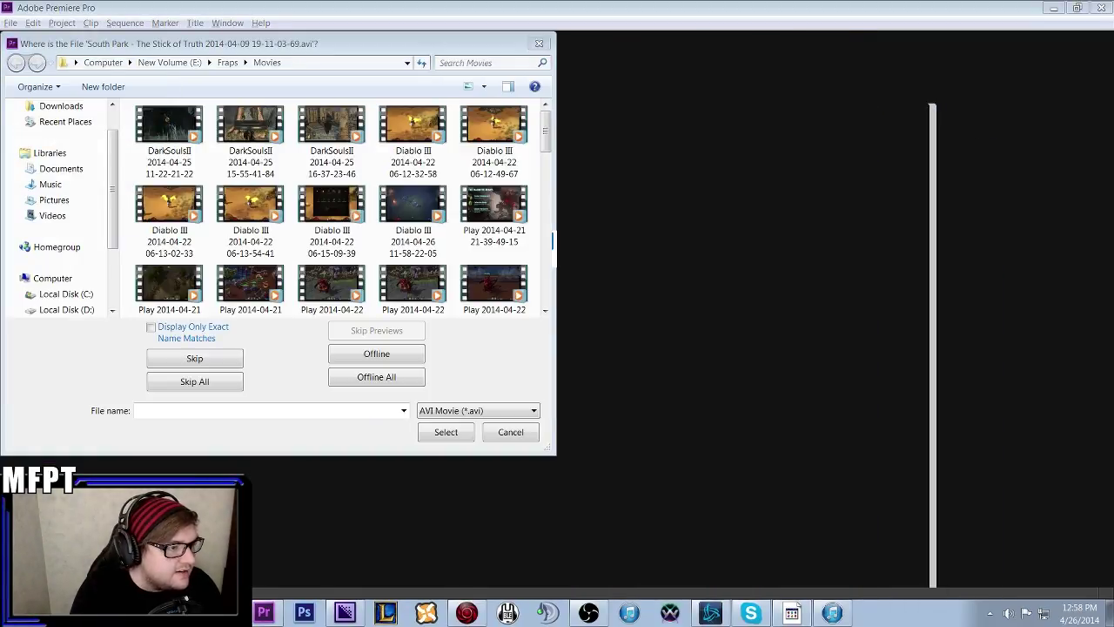
- Dismiss the search for the missing video file and show the South Park 12 sequence at 00;10;35;20
left_click(541, 45)
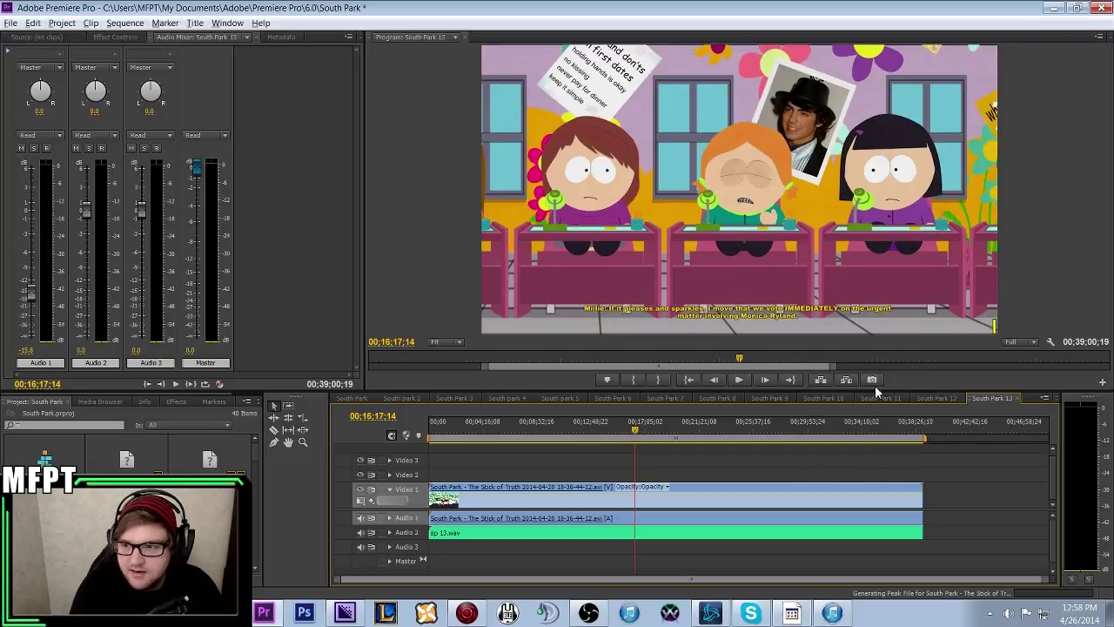
left_click(938, 398)
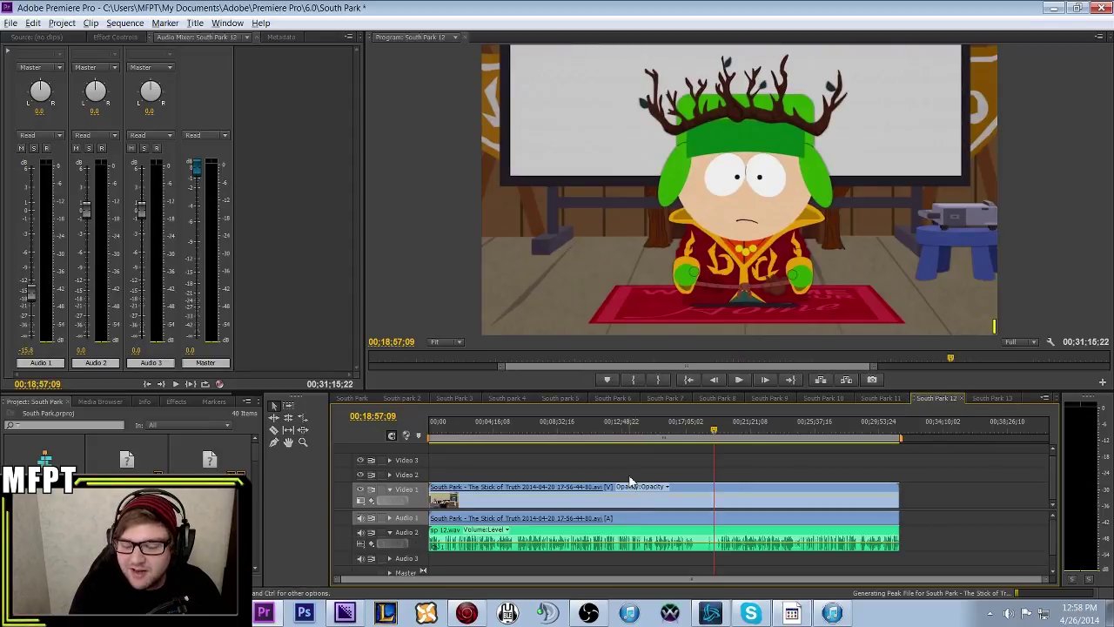
left_click(590, 431)
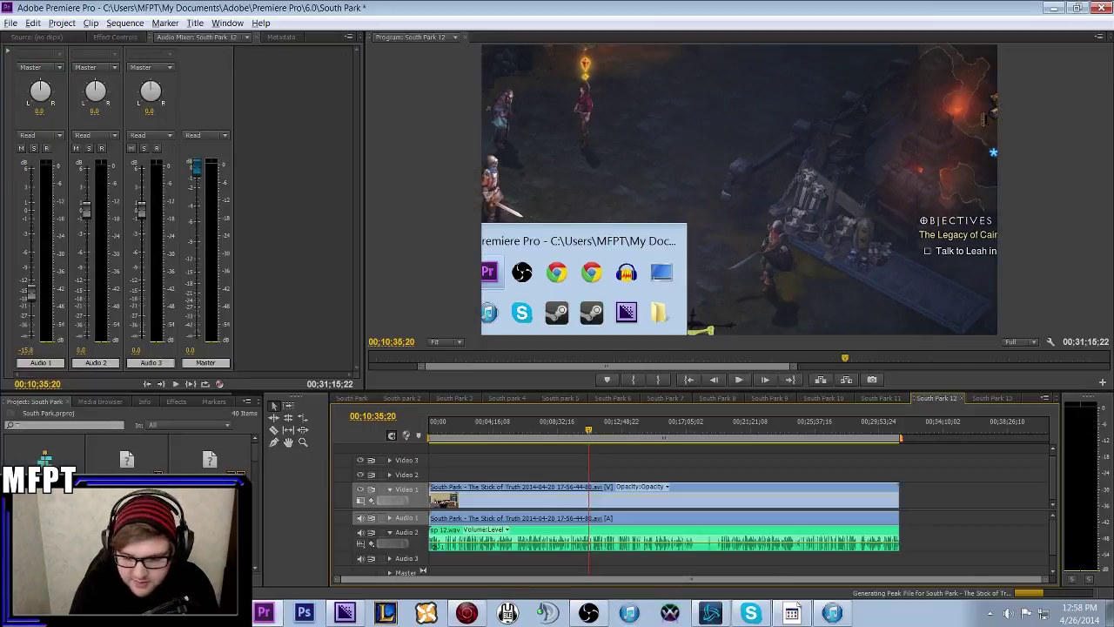
- Switch to Adobe Media Encoder to review its export queue, and close the program
key("alt+Tab")
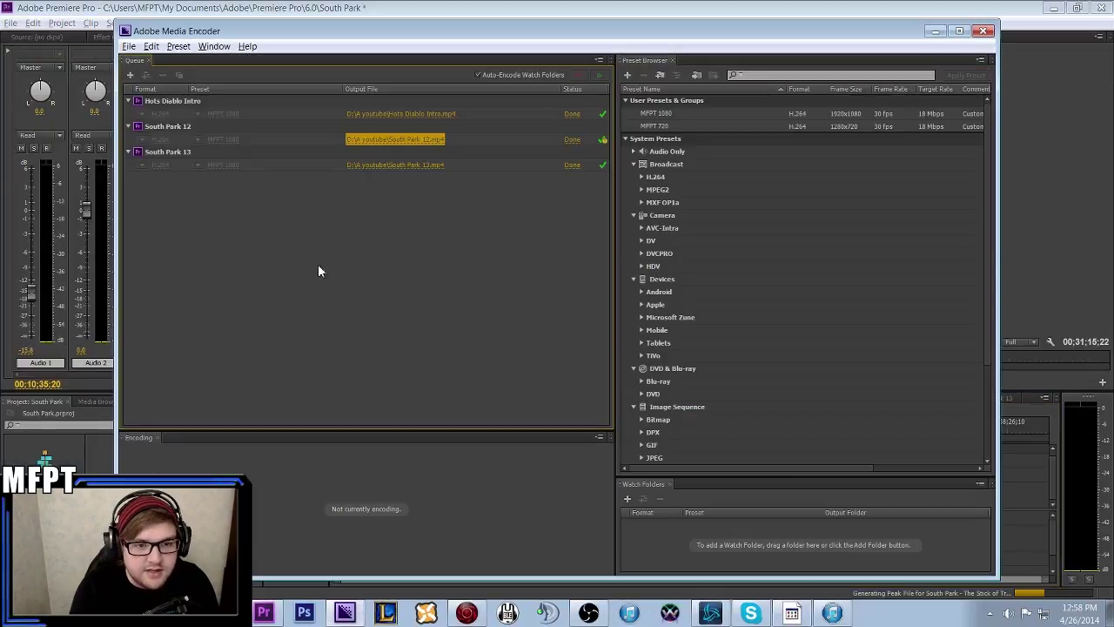
left_click(982, 31)
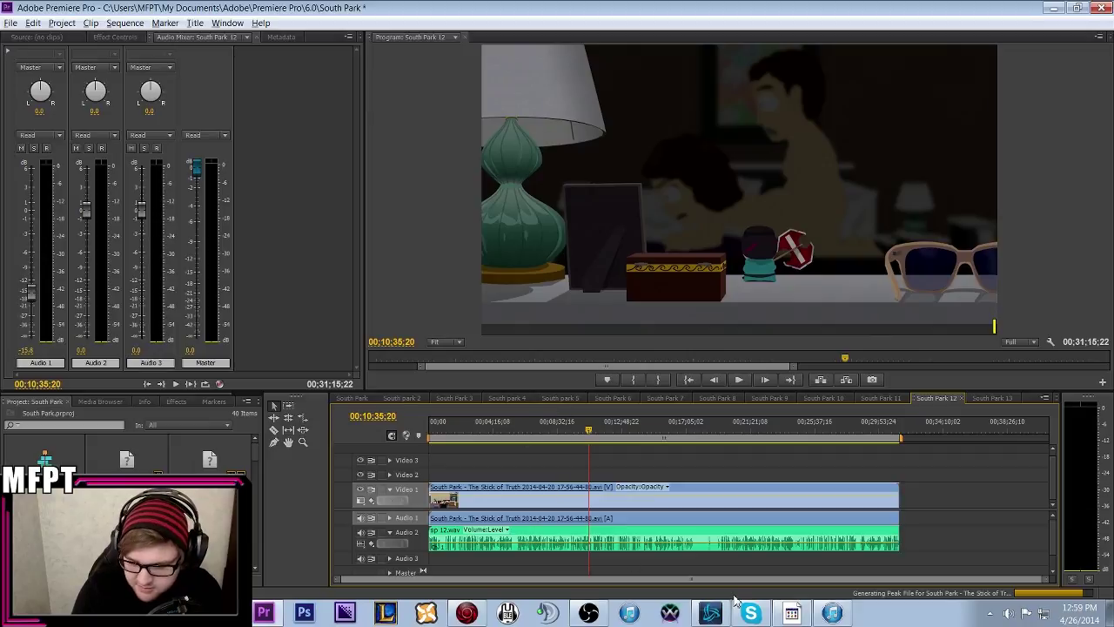
- Switch back to Diablo III, view the character's inventory, close it and bring up the game menu
left_click(794, 612)
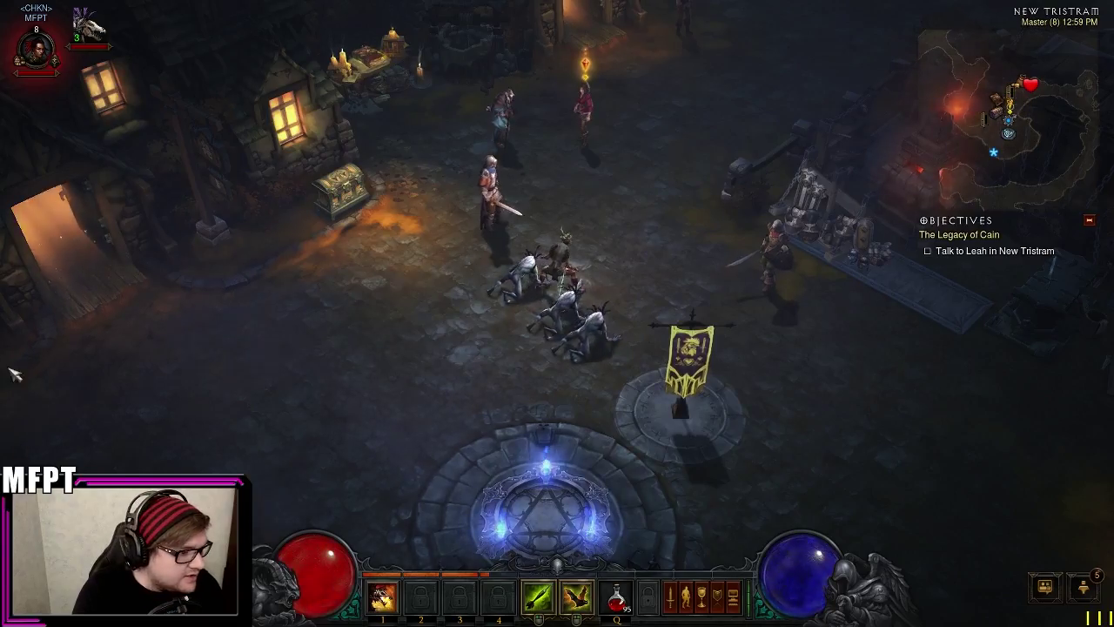
key("alt+Tab")
key("i")
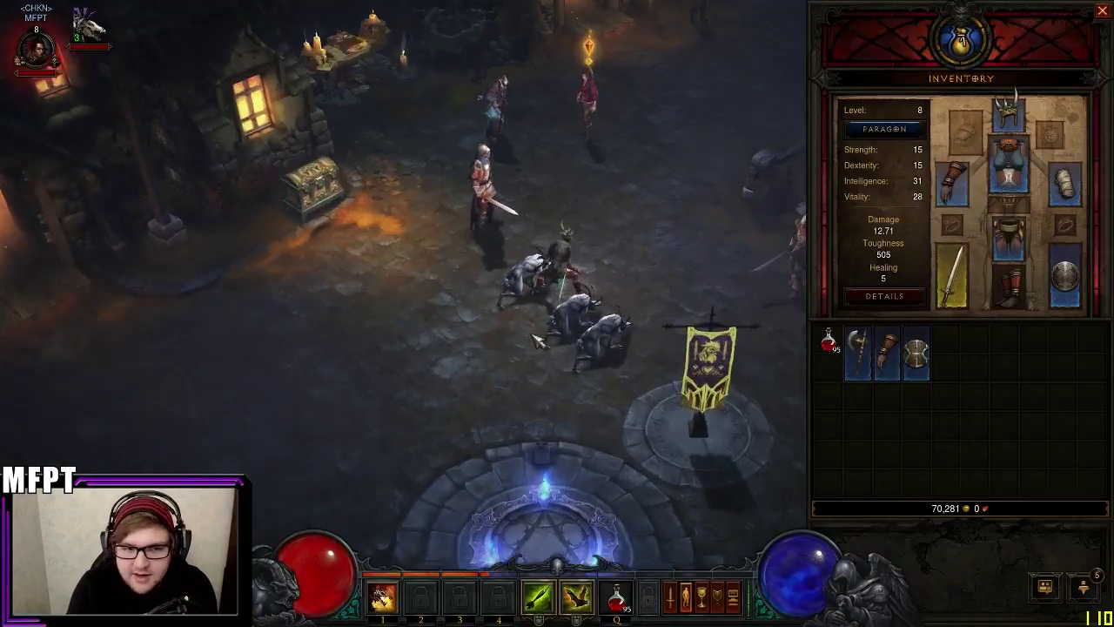
key("i")
key("i")
left_click(416, 383)
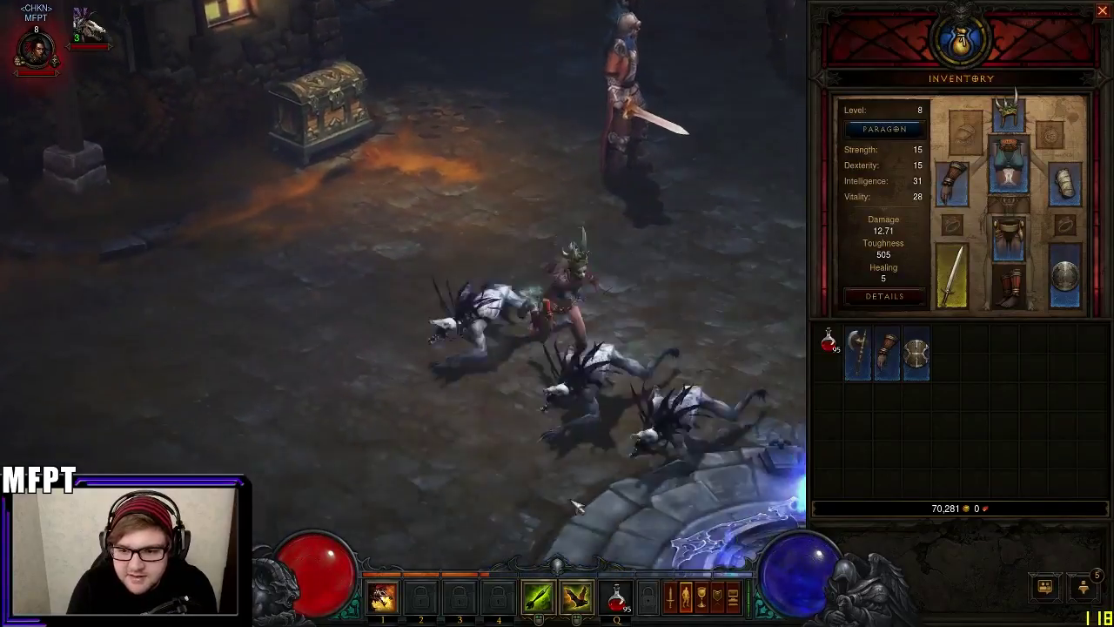
key("Escape")
key("Escape")
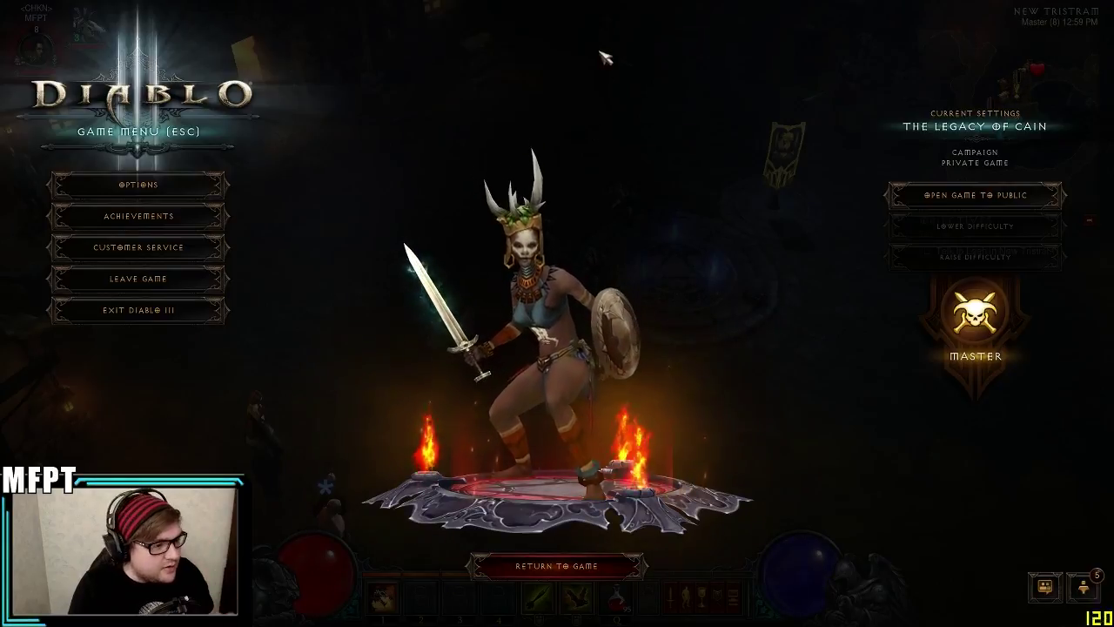
- Switch to Audacity, delete the first 42.017 seconds of the audio track and play back its new start
key("alt+Tab")
key("alt+Tab")
key("alt+Tab")
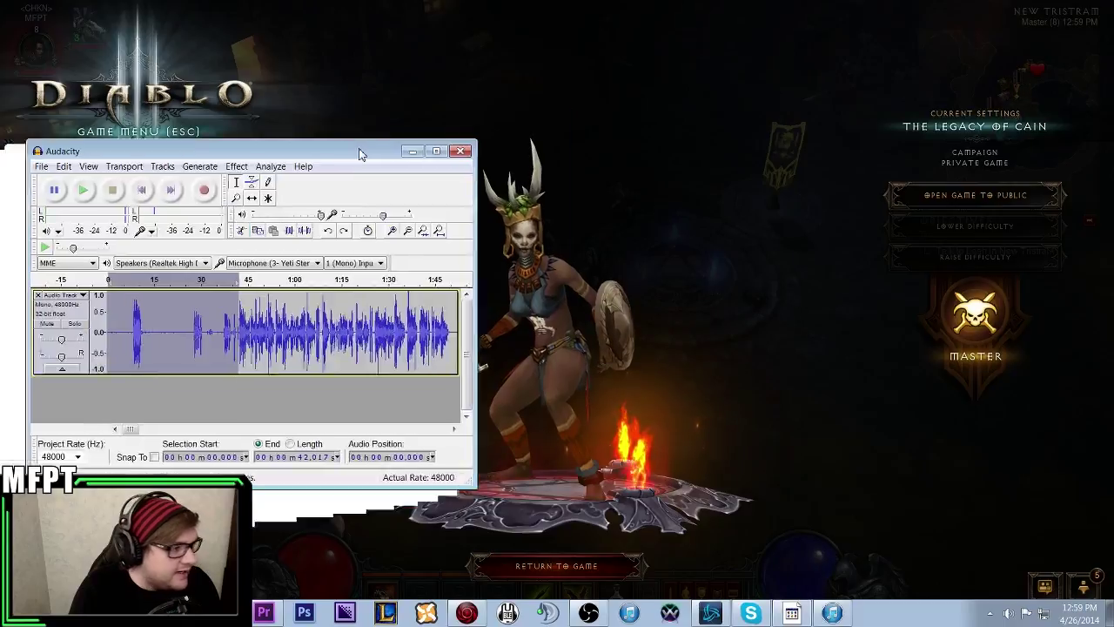
key("Delete")
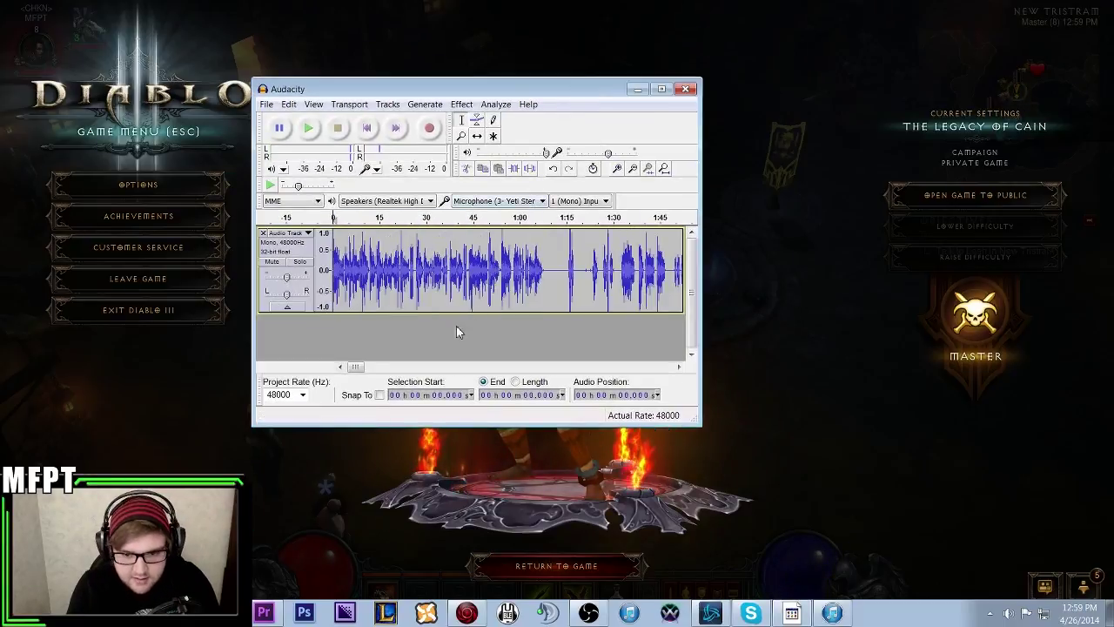
left_click(309, 131)
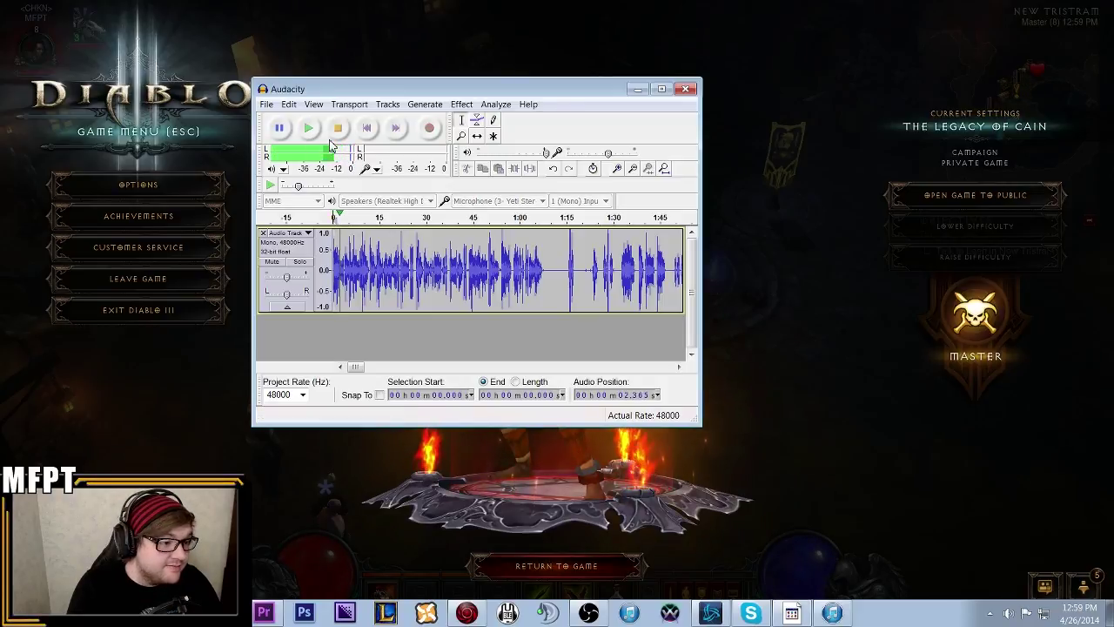
left_click(340, 133)
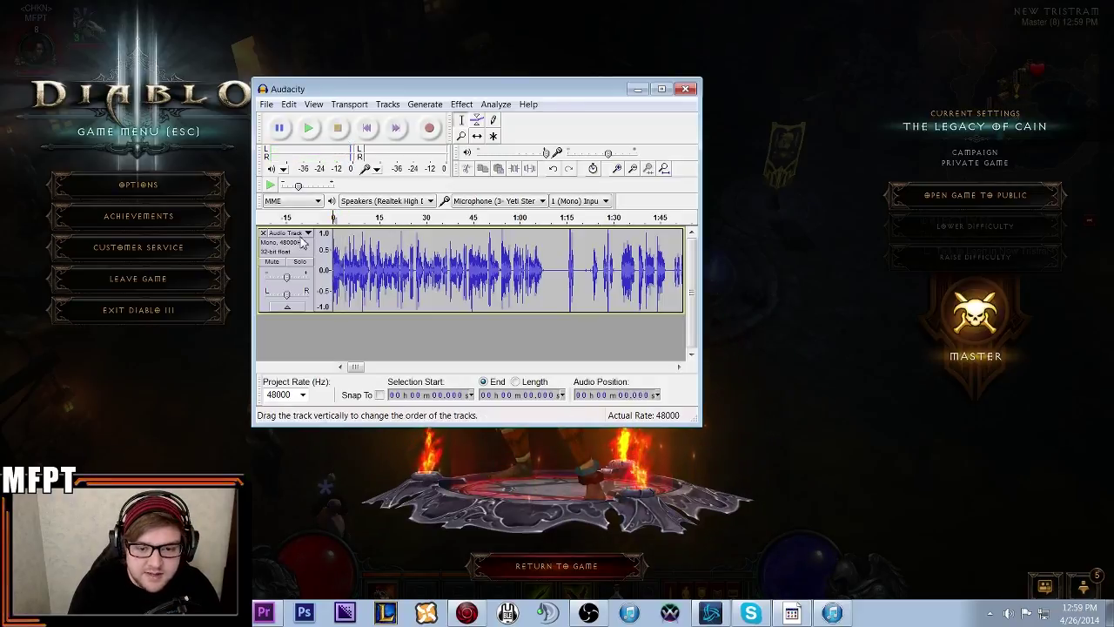
- Select the whole audio track and repeat the last Noise Removal effect on it
left_click(288, 254)
left_click(462, 104)
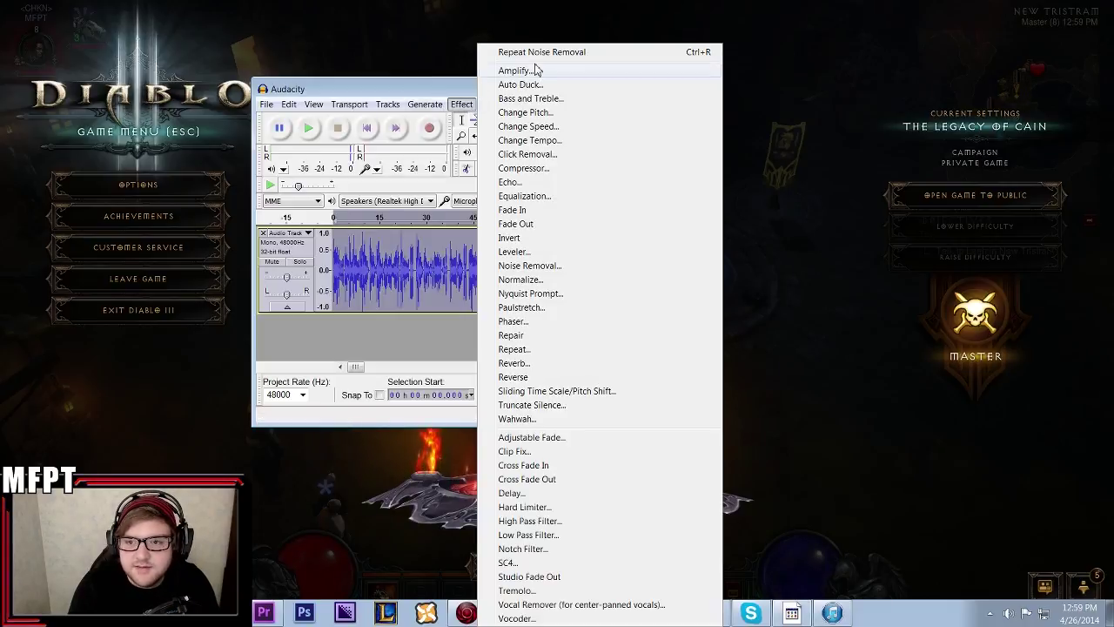
left_click(513, 48)
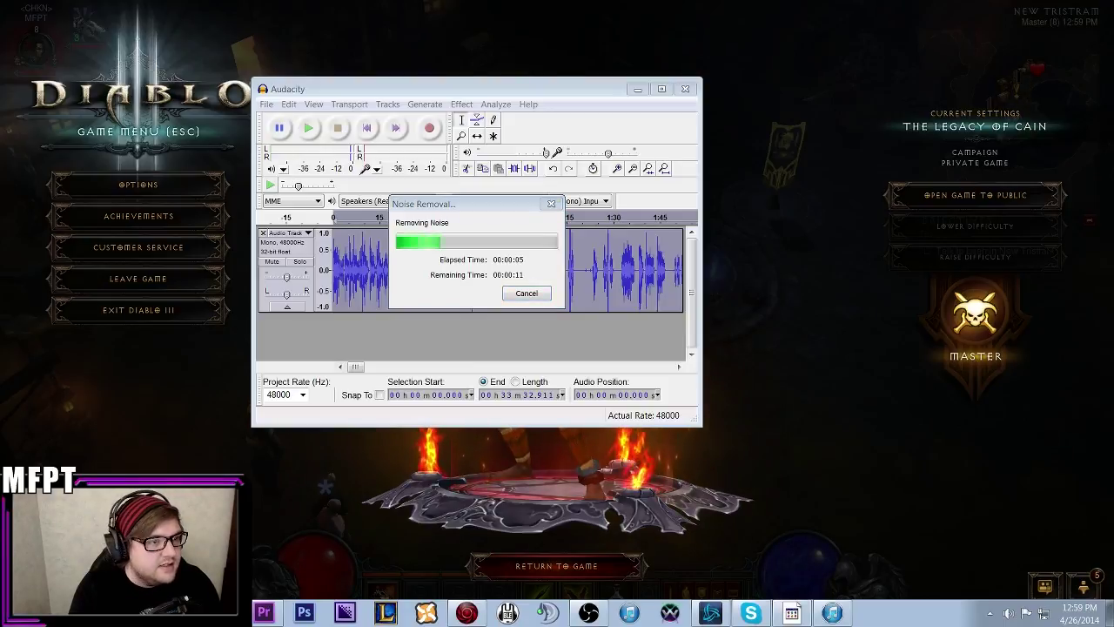
left_click(521, 158)
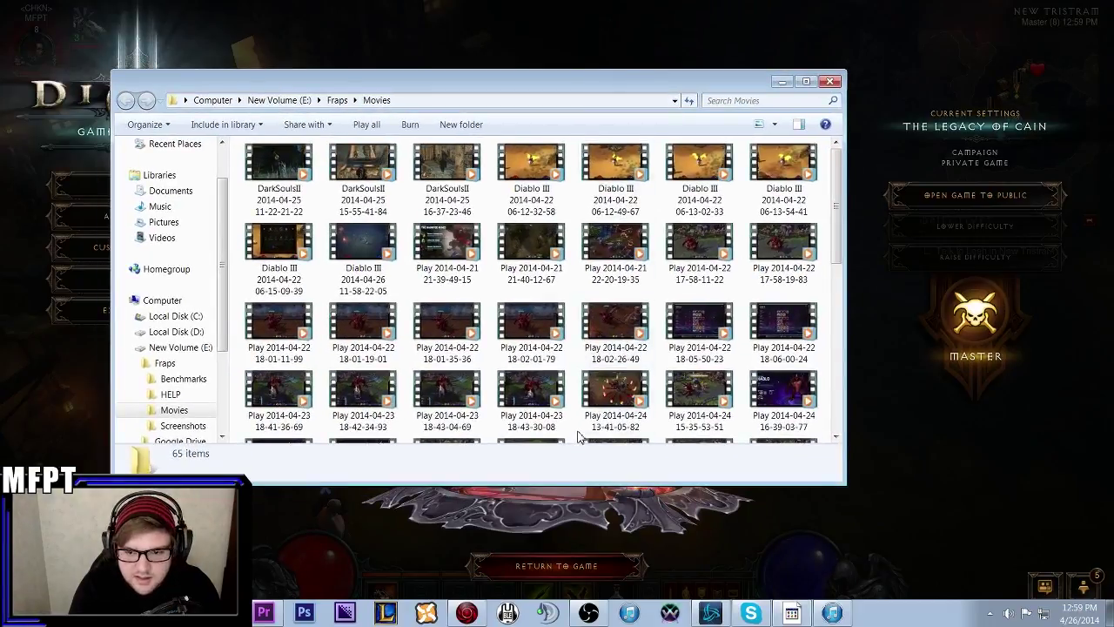
double_click(369, 268)
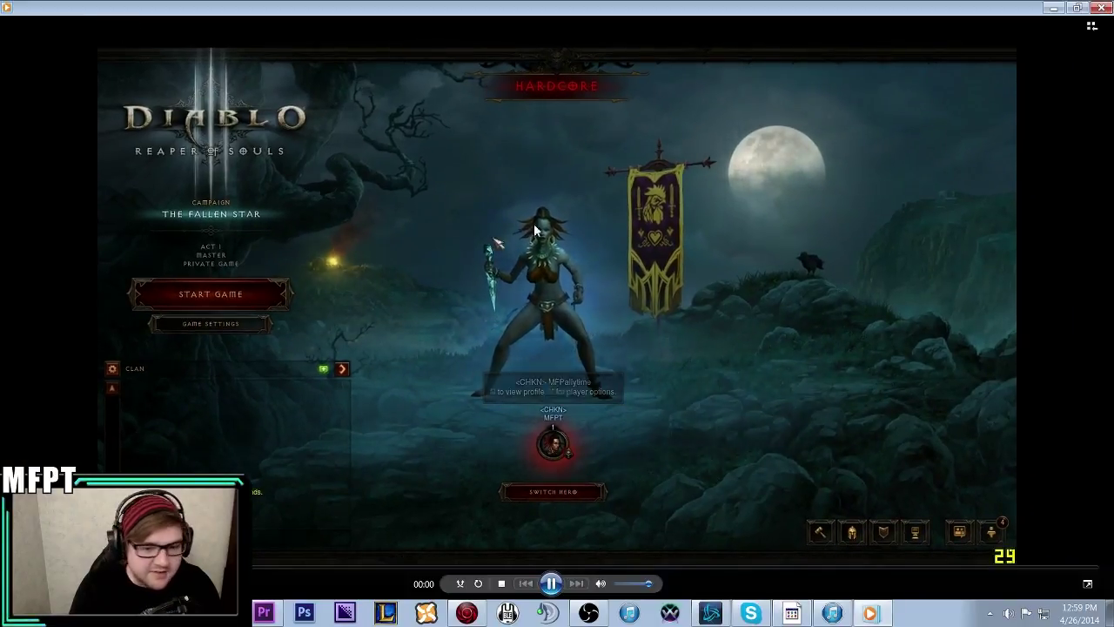
left_click(1102, 7)
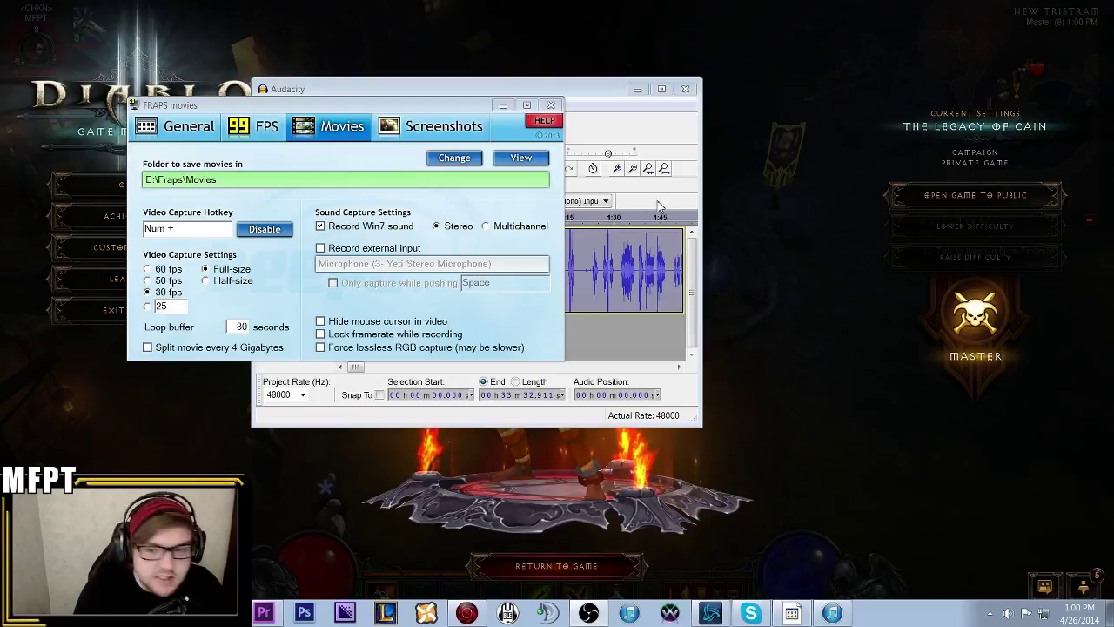
left_click(596, 50)
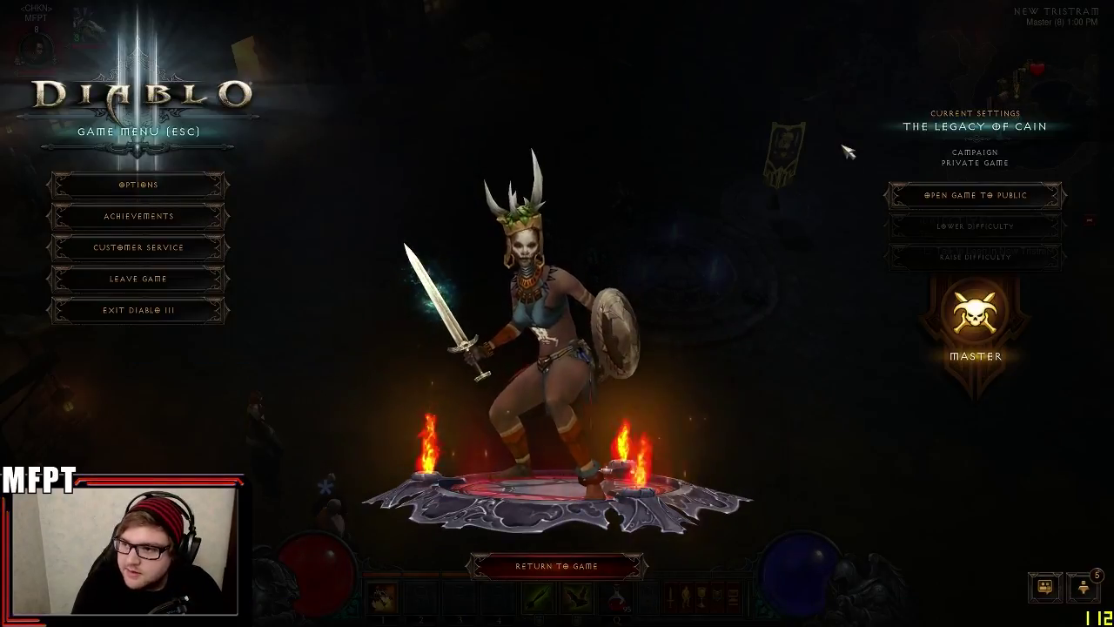
- Switch to Audacity and apply the Compressor effect to the selected audio track
key("alt+Tab")
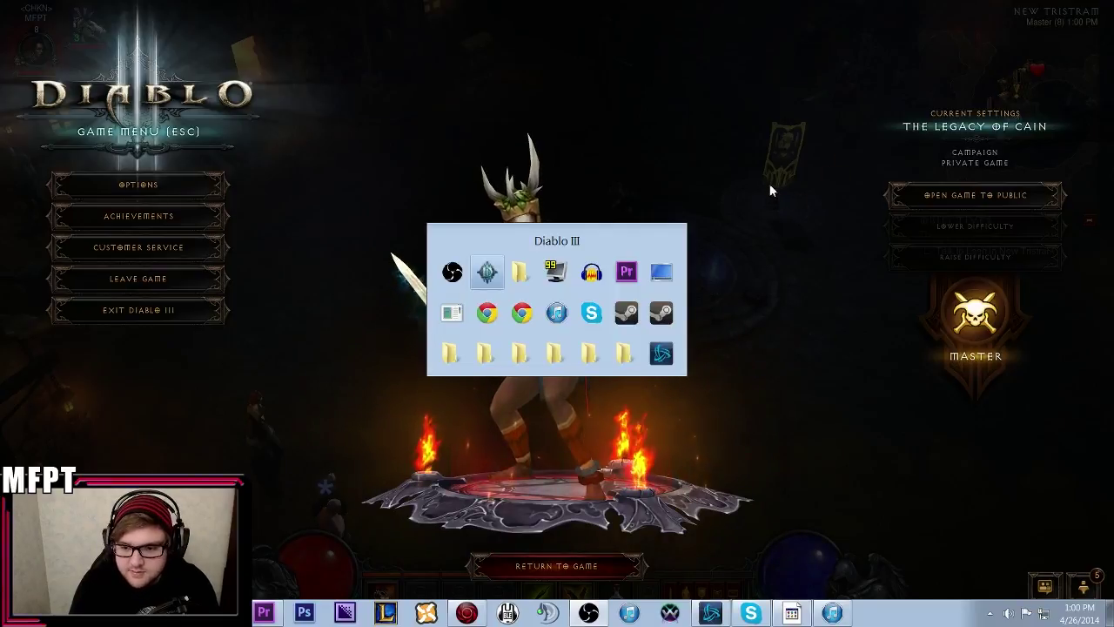
left_click(595, 273)
left_click(461, 103)
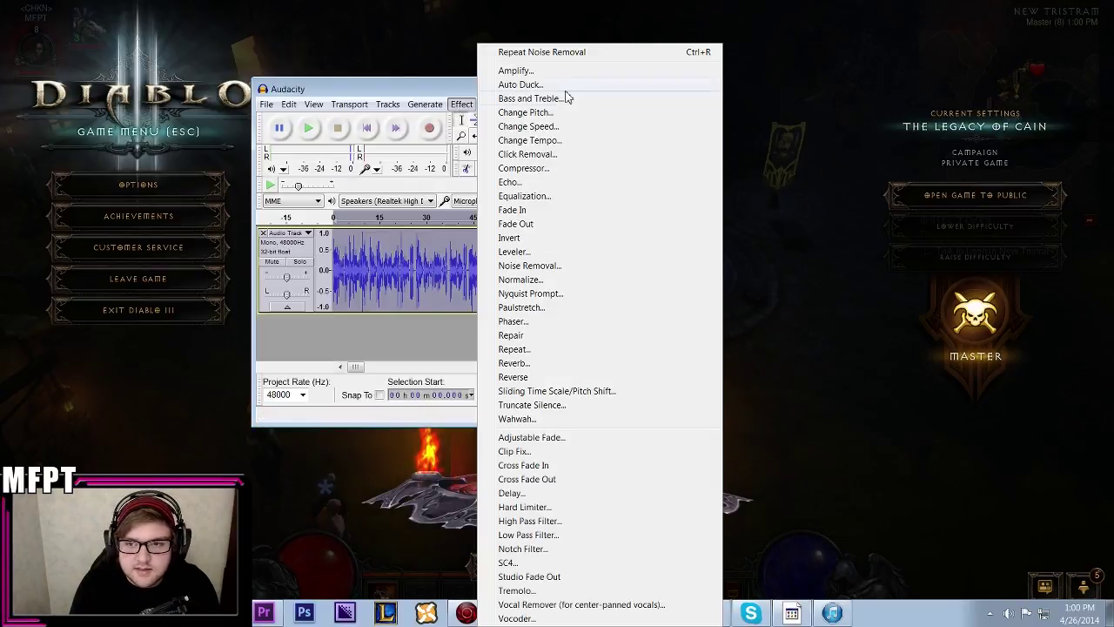
left_click(546, 168)
left_click(531, 377)
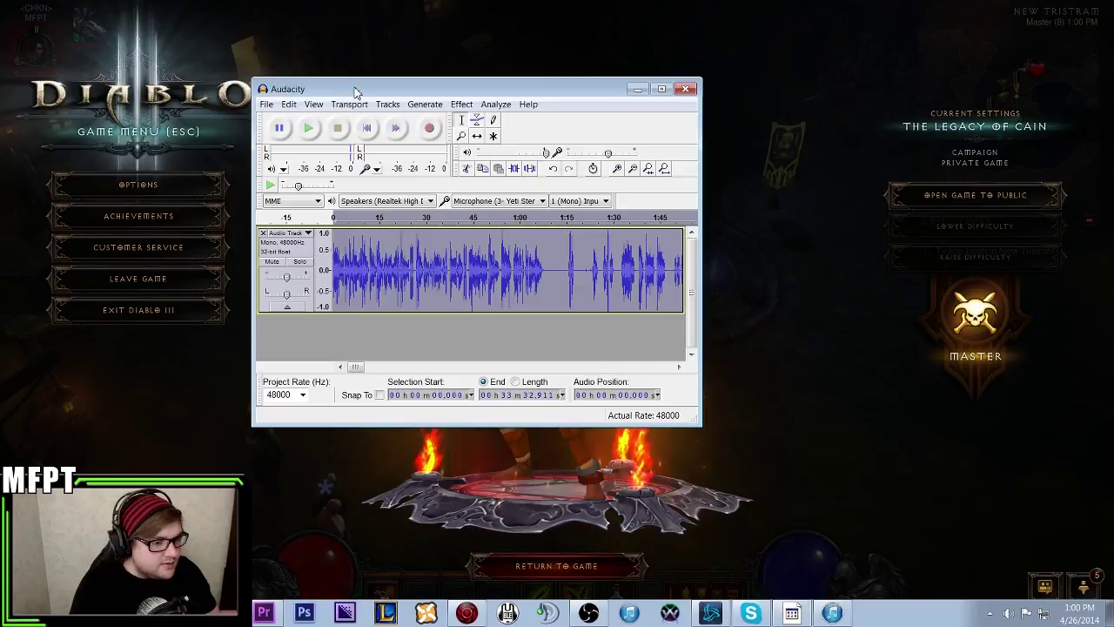
- Export the audio to the Desktop as a 16-bit PCM WAV file named Diablo HC 1
left_click(266, 103)
left_click(317, 292)
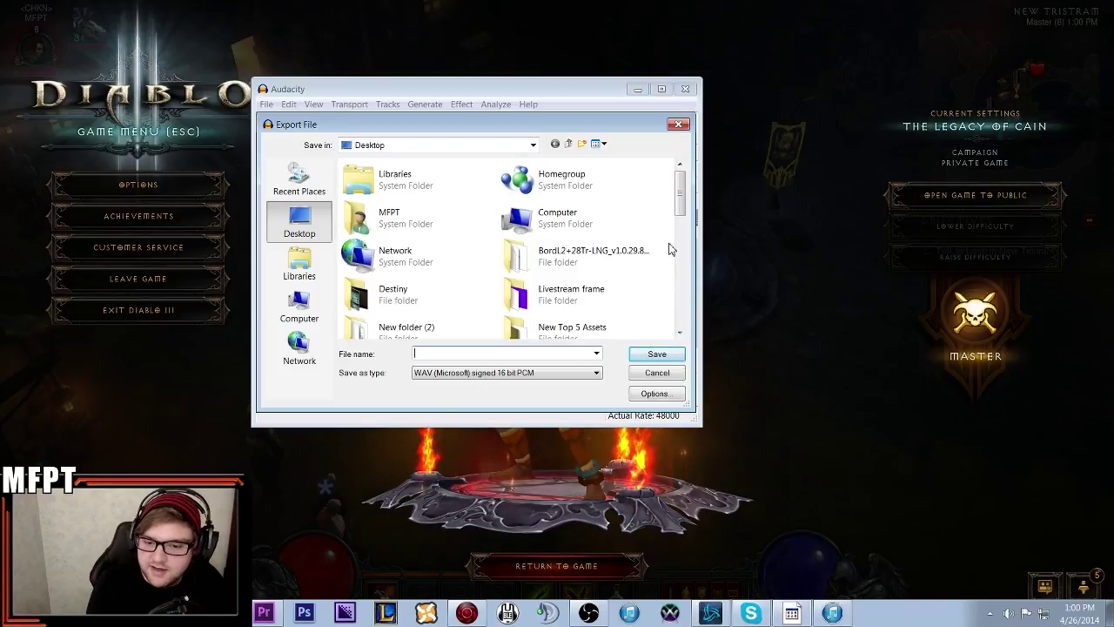
type("D")
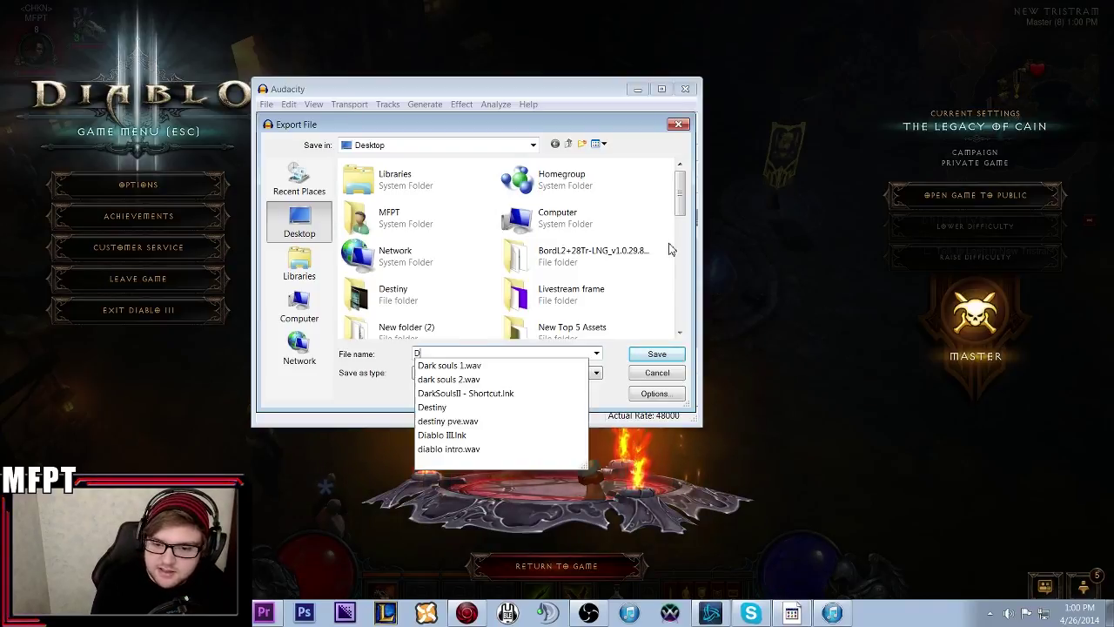
type("iablo III")
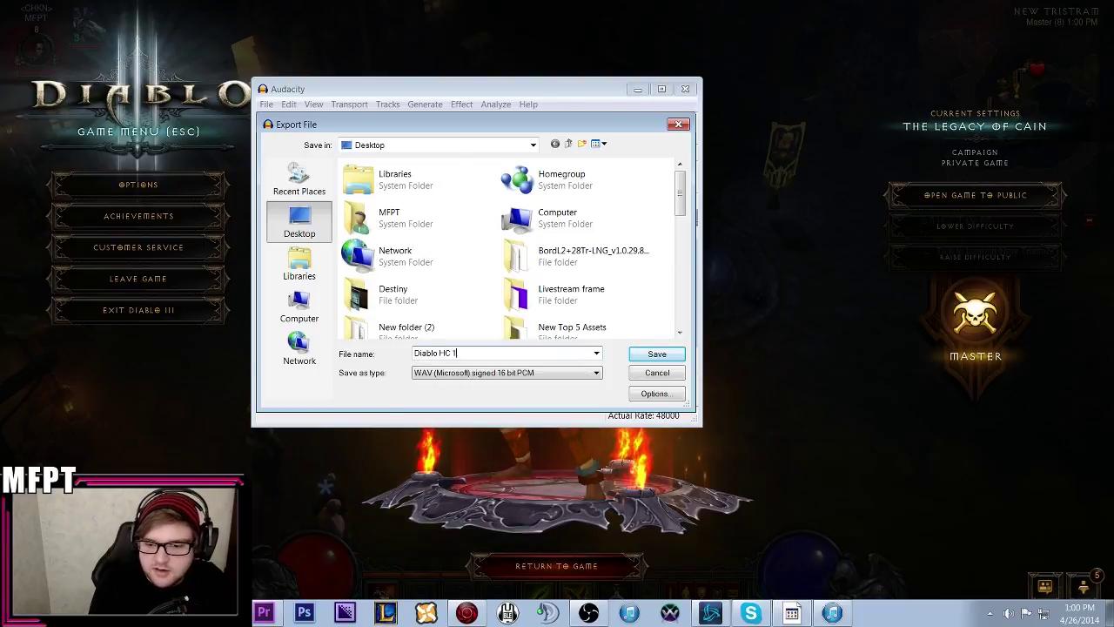
key("Return")
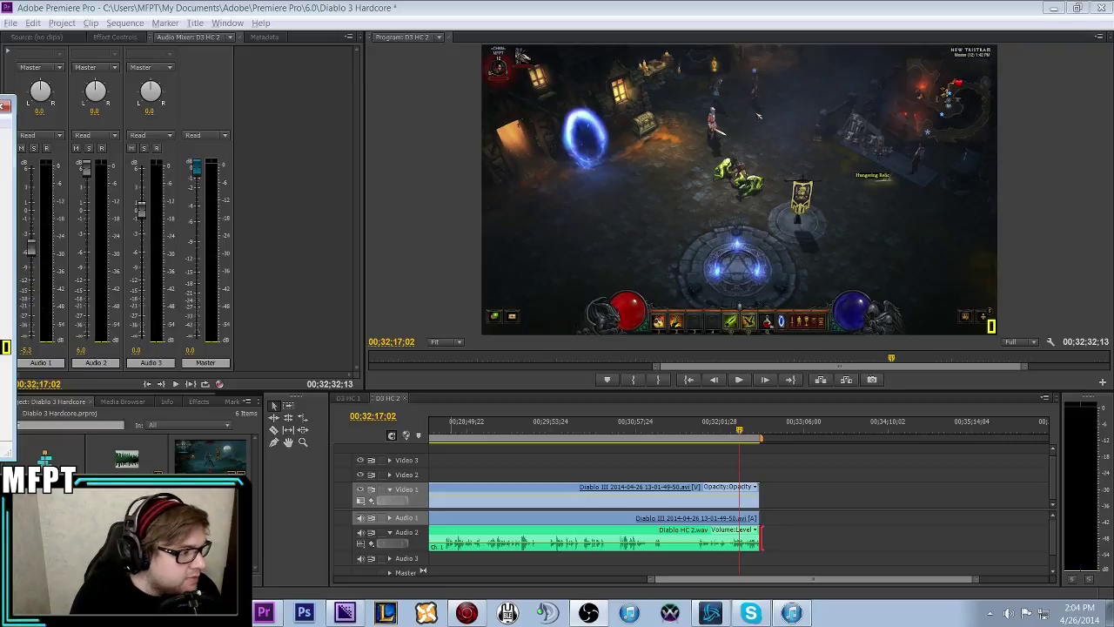
- Switch to the browser to show the YouTube uploads list, and close the KIDS REACT TO WALKMANS and Uploads tabs
key("alt+Tab")
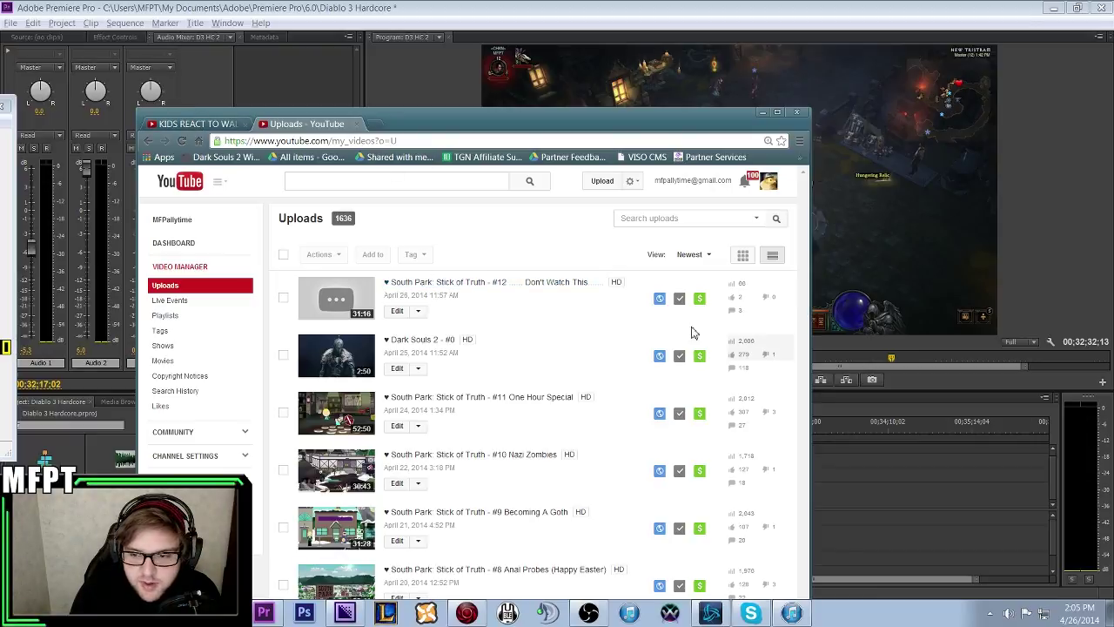
left_click(211, 123)
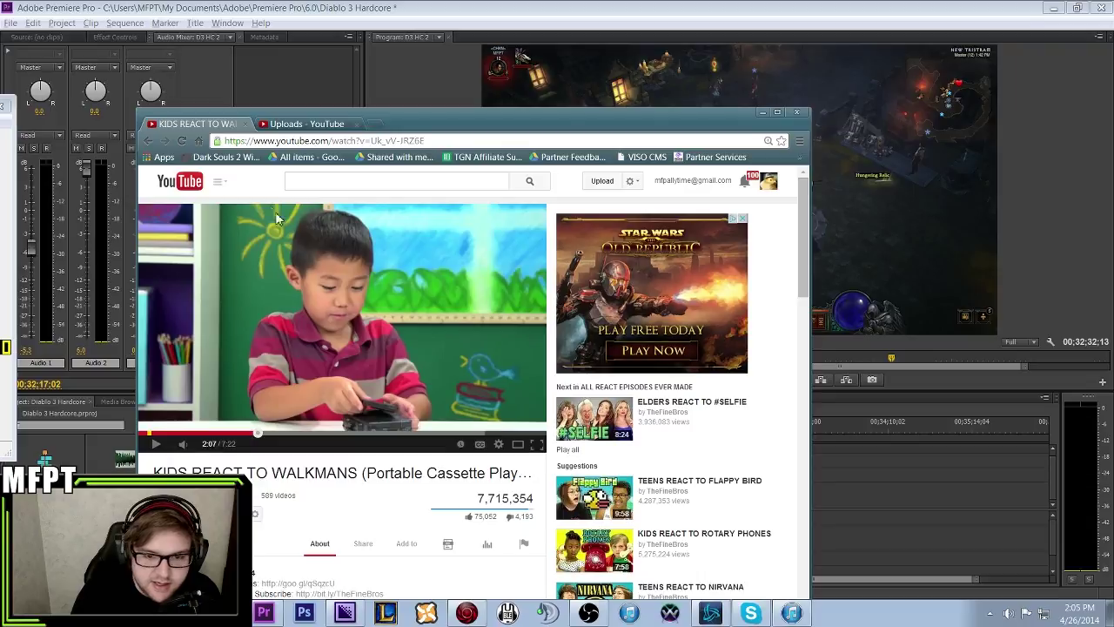
left_click(246, 127)
left_click(246, 127)
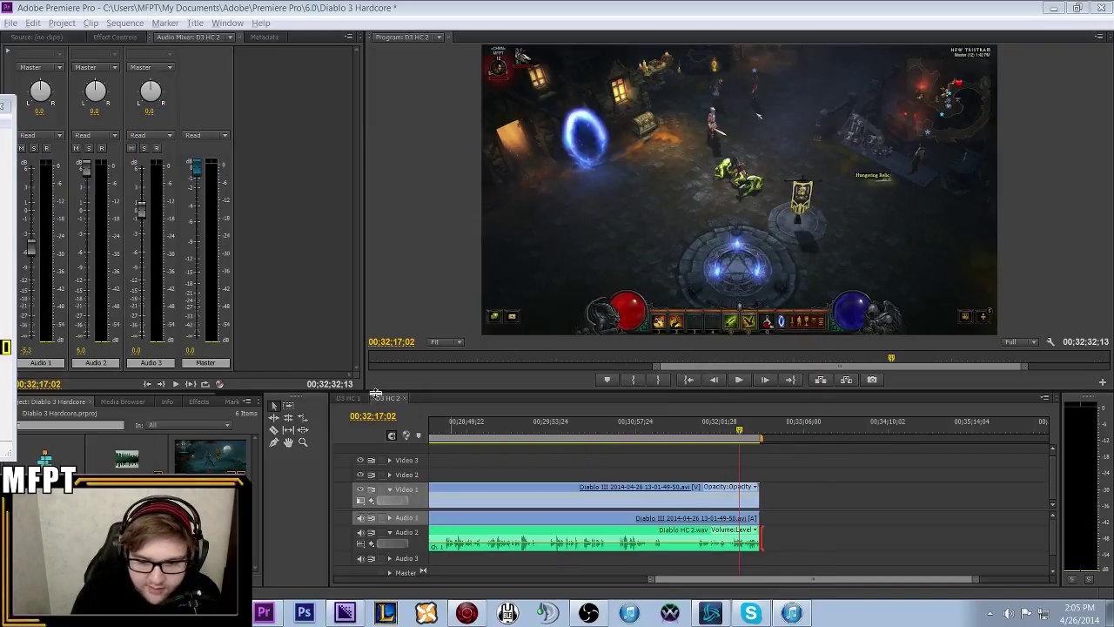
- Show the D3 HC 1 sequence in Premiere Pro, and return to D3 HC 2 to view more of its timeline
left_click(345, 397)
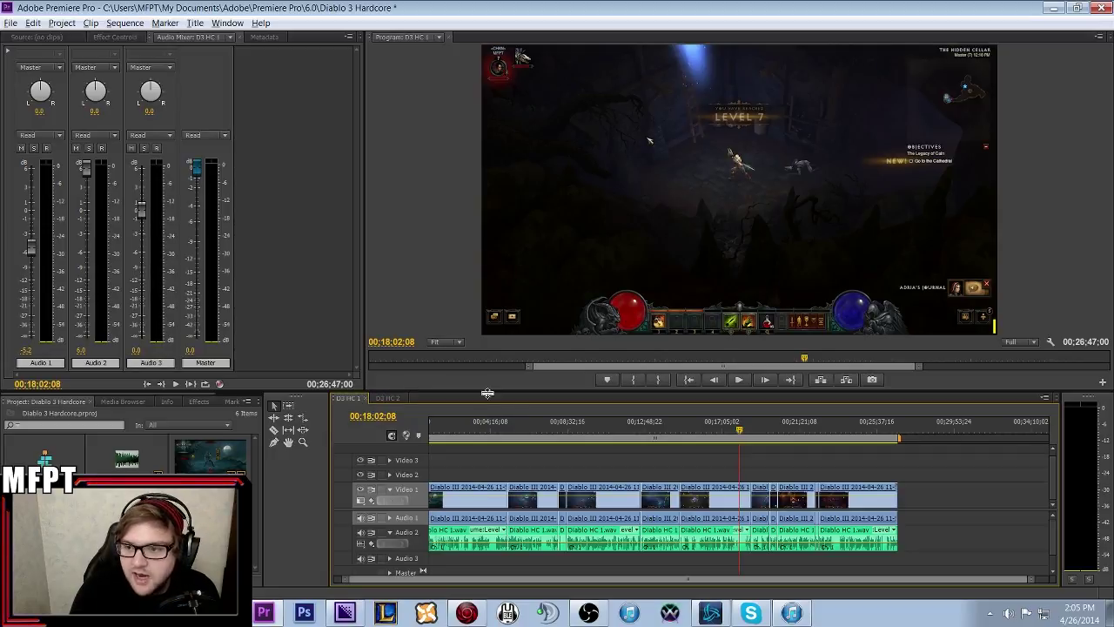
left_click(378, 398)
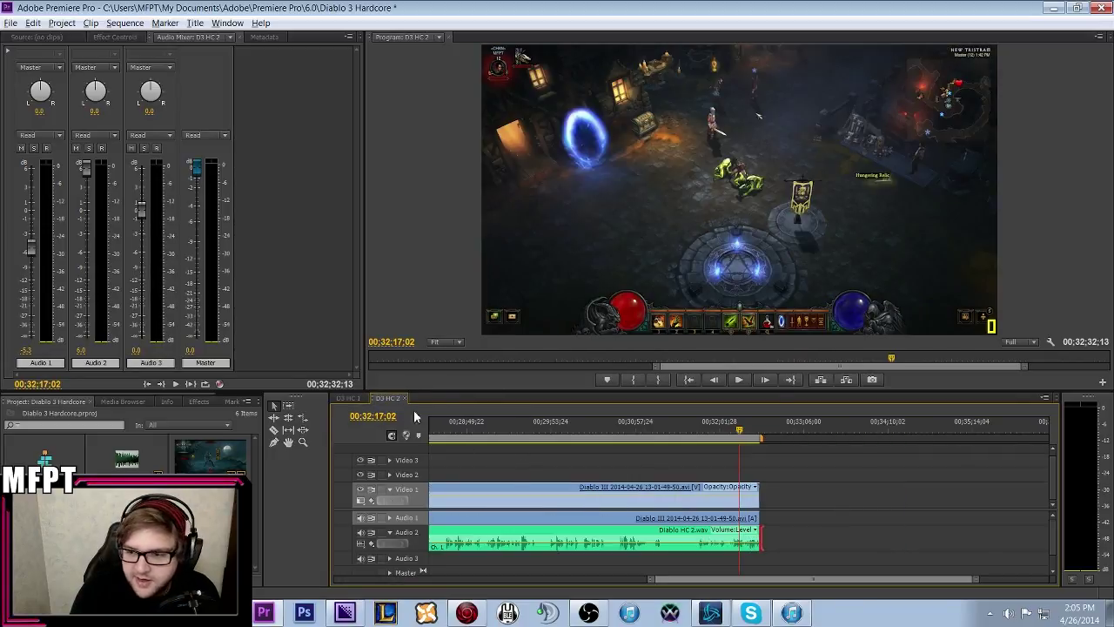
left_click_drag(657, 588, 562, 592)
key("minus")
key("minus")
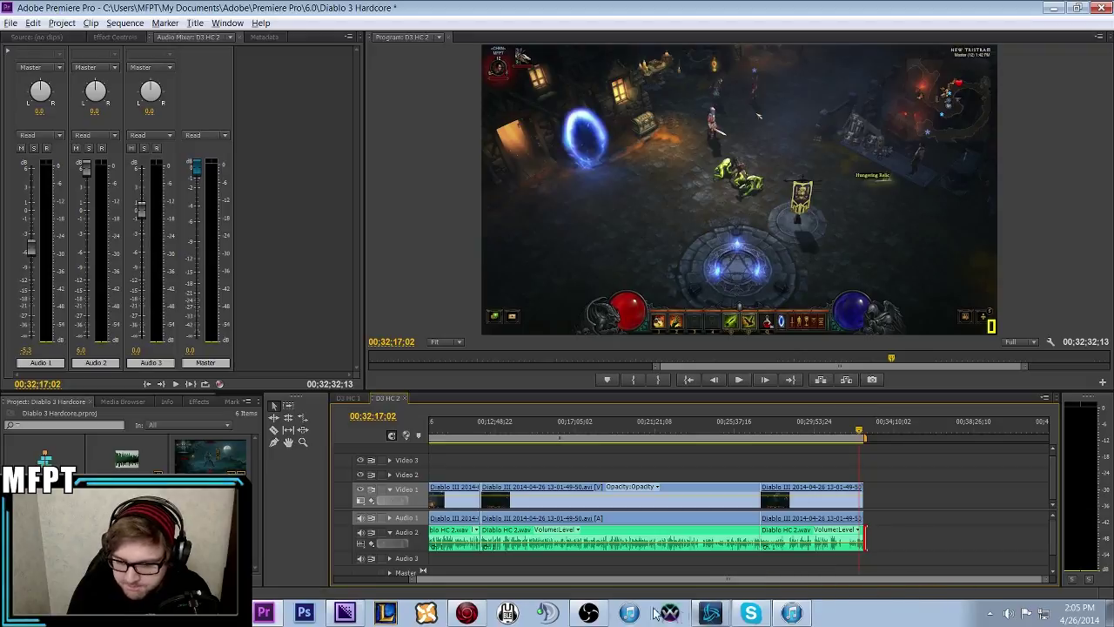
- Switch to Adobe Media Encoder and remove the duplicate D3 HC 1 item from the export queue
left_click(346, 612)
left_click_drag(492, 438, 335, 146)
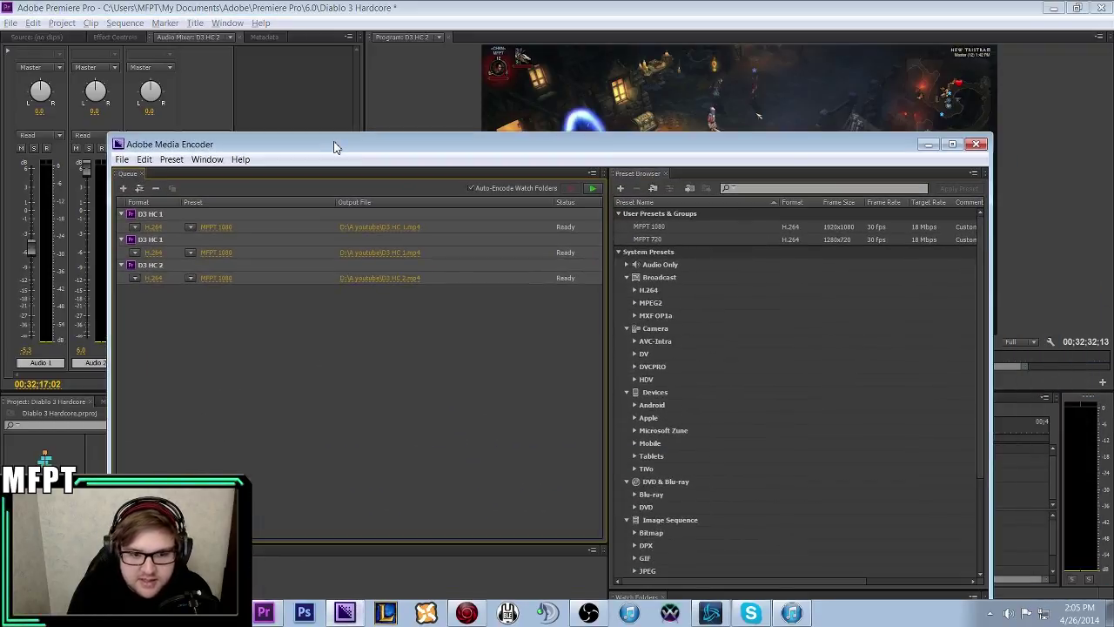
right_click(245, 245)
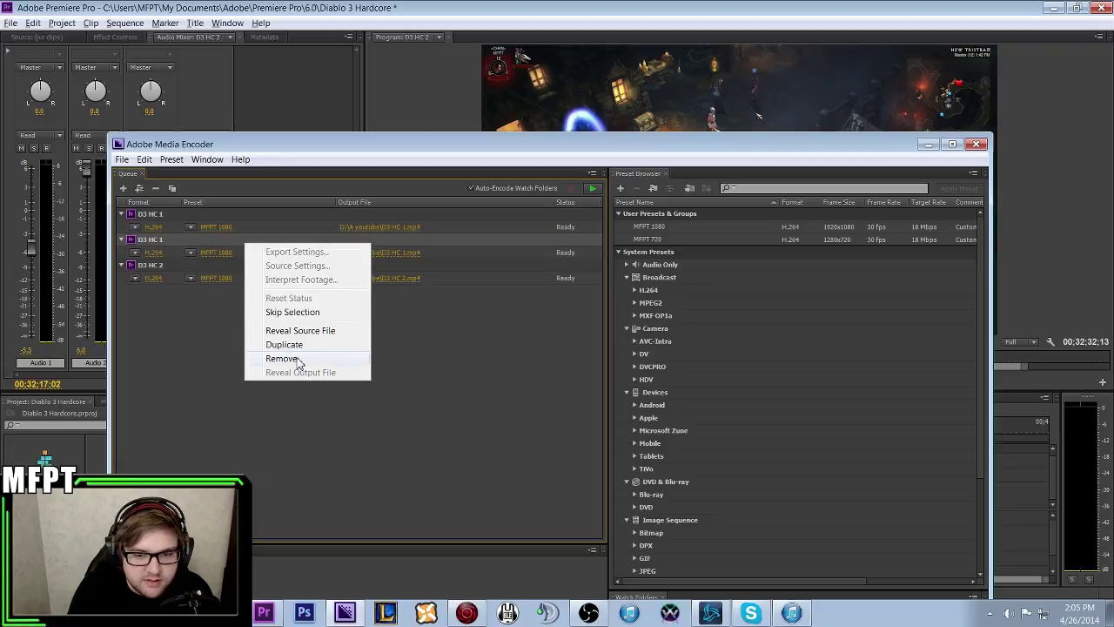
left_click(437, 367)
right_click(245, 216)
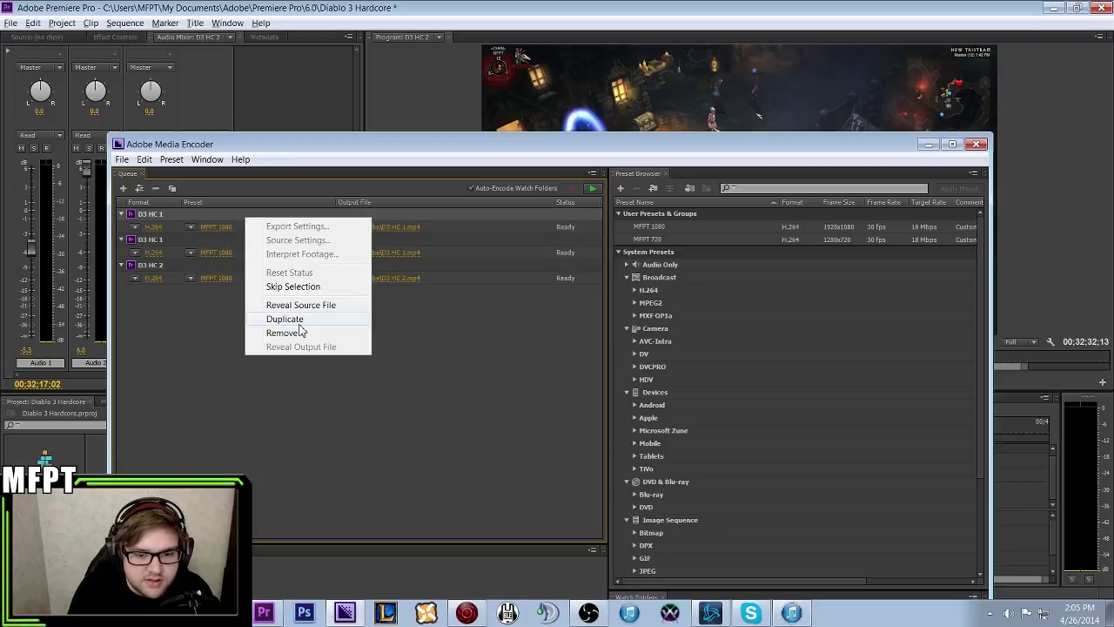
left_click(300, 331)
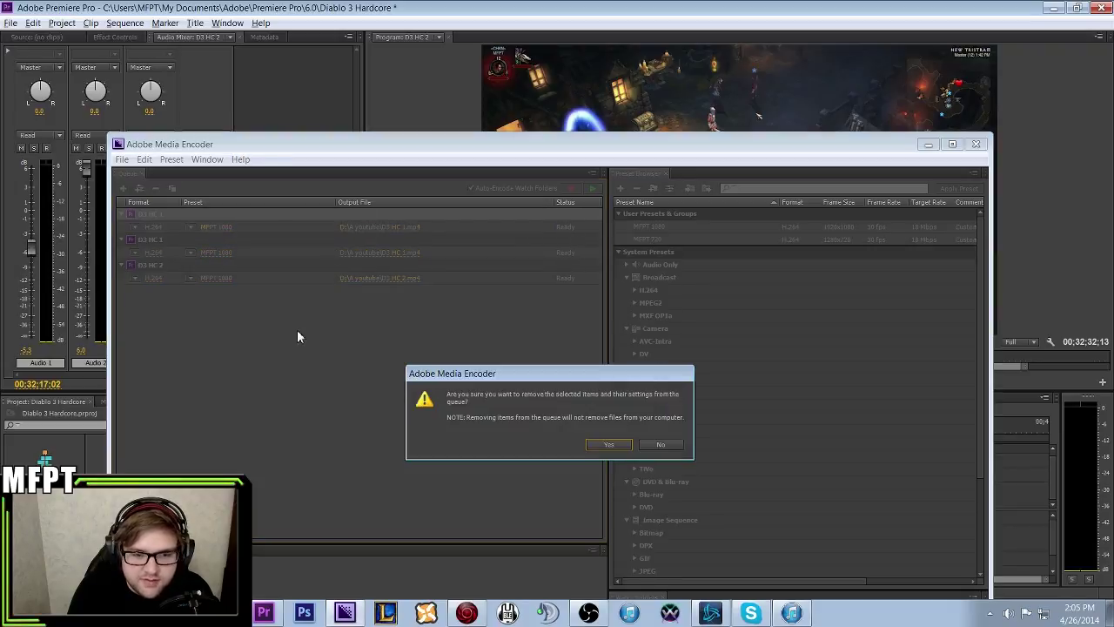
left_click(602, 448)
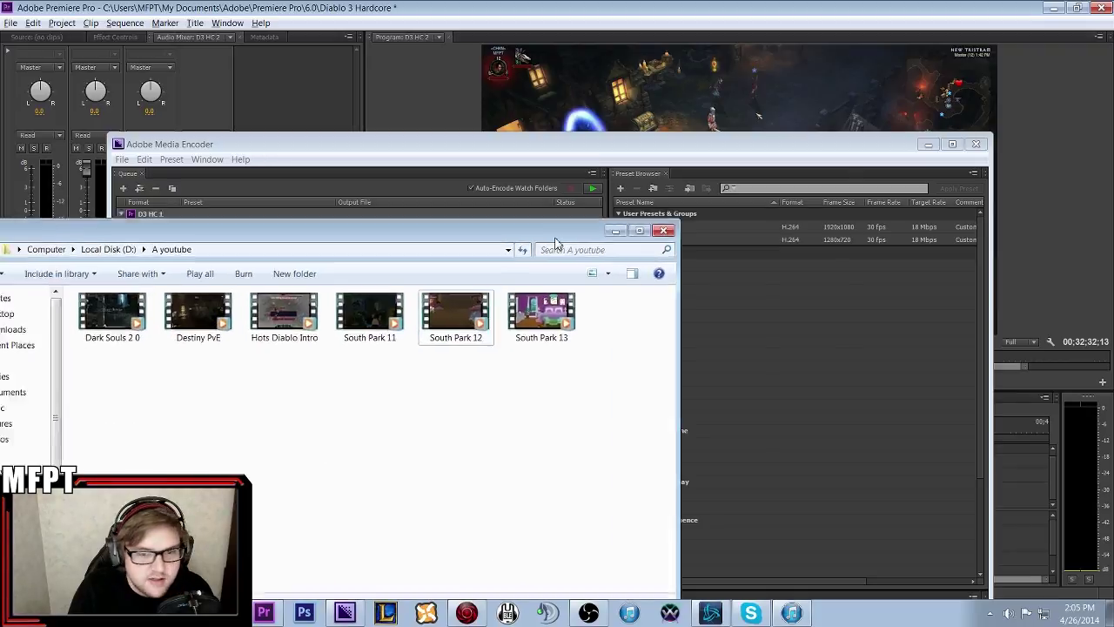
- Upload the South Park 13 video from the A youtube folder to YouTube, and return to the Adobe Media Encoder queue
left_click(710, 275)
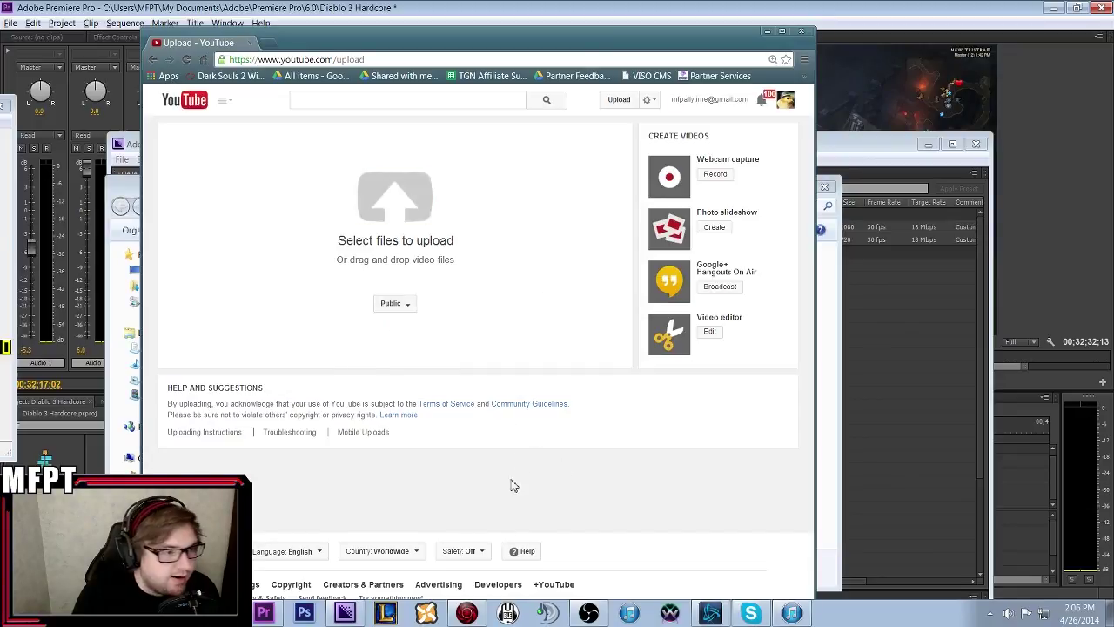
left_click(422, 222)
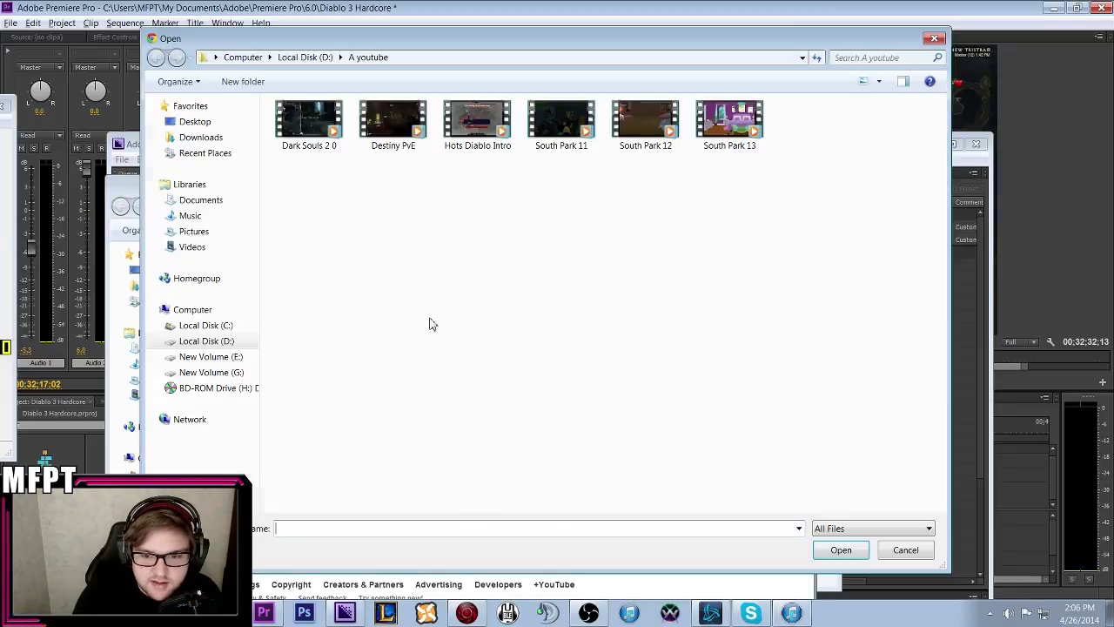
double_click(729, 122)
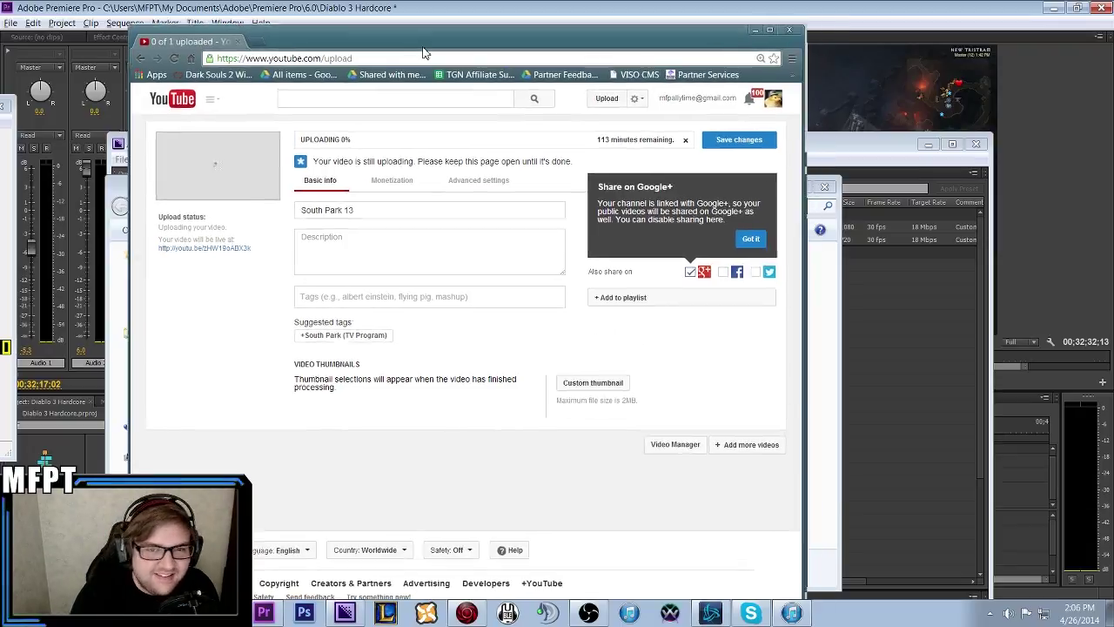
key("super+Down")
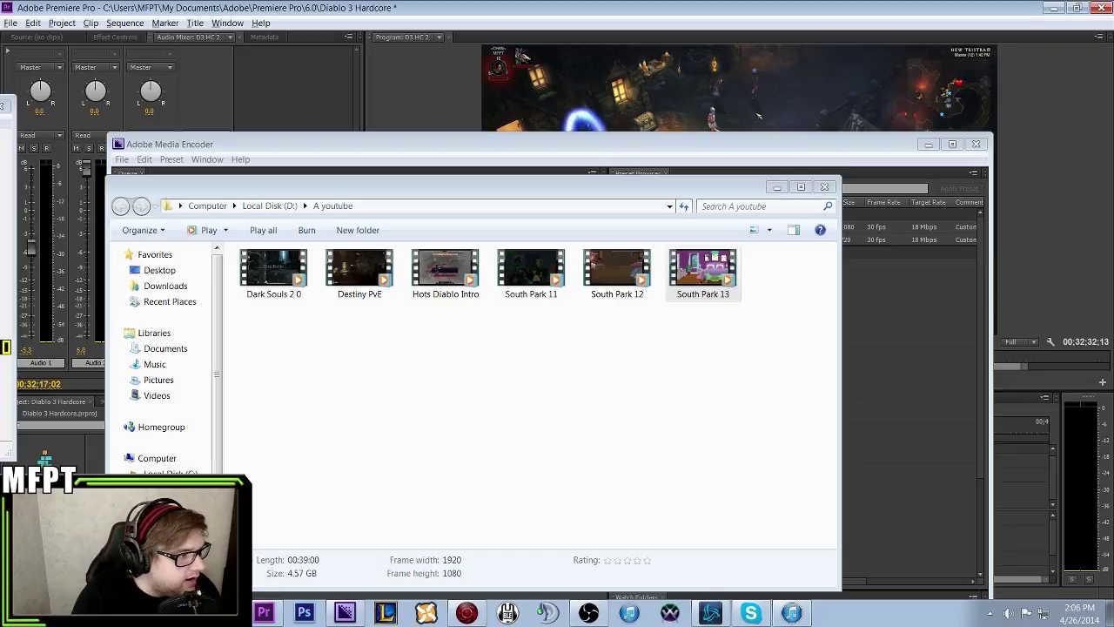
left_click(442, 167)
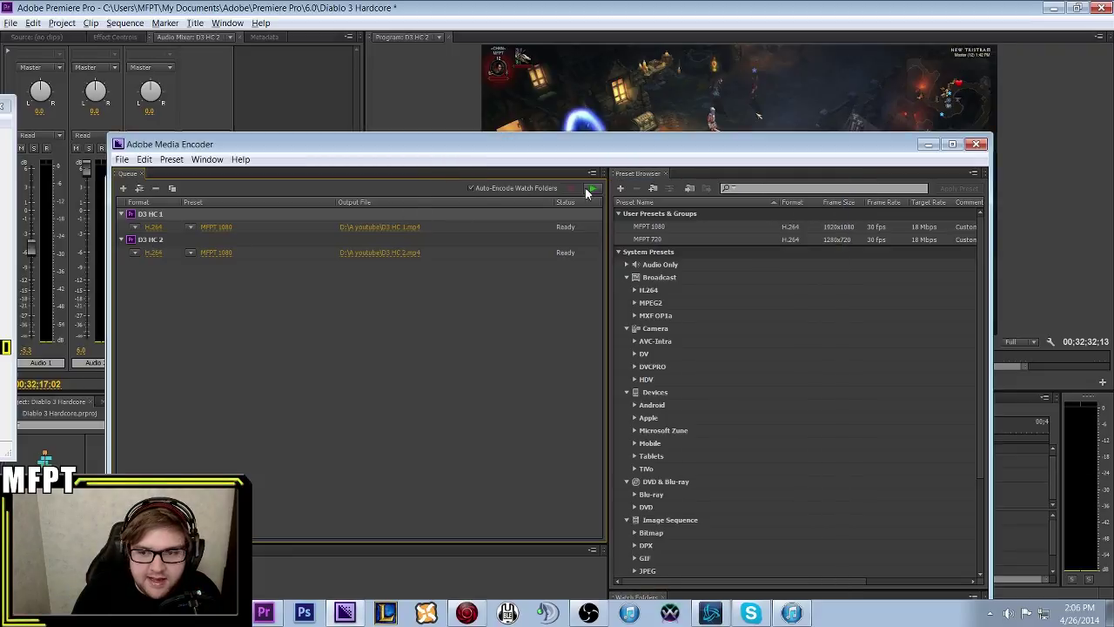